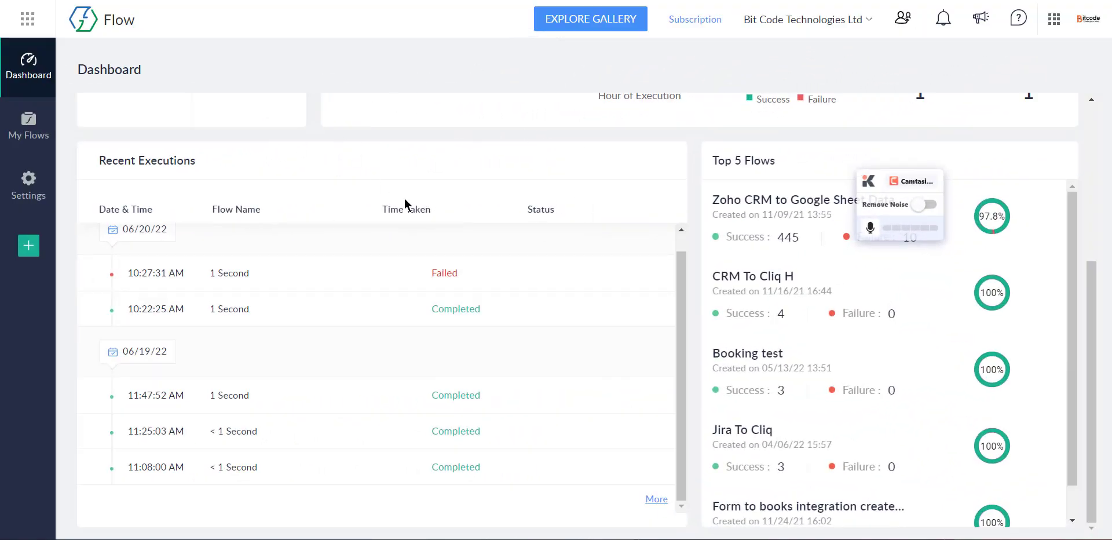
Step: From My Flows, start a new flow with CREATE FLOW
{"action": "left_click", "coordinate": [35, 128]}
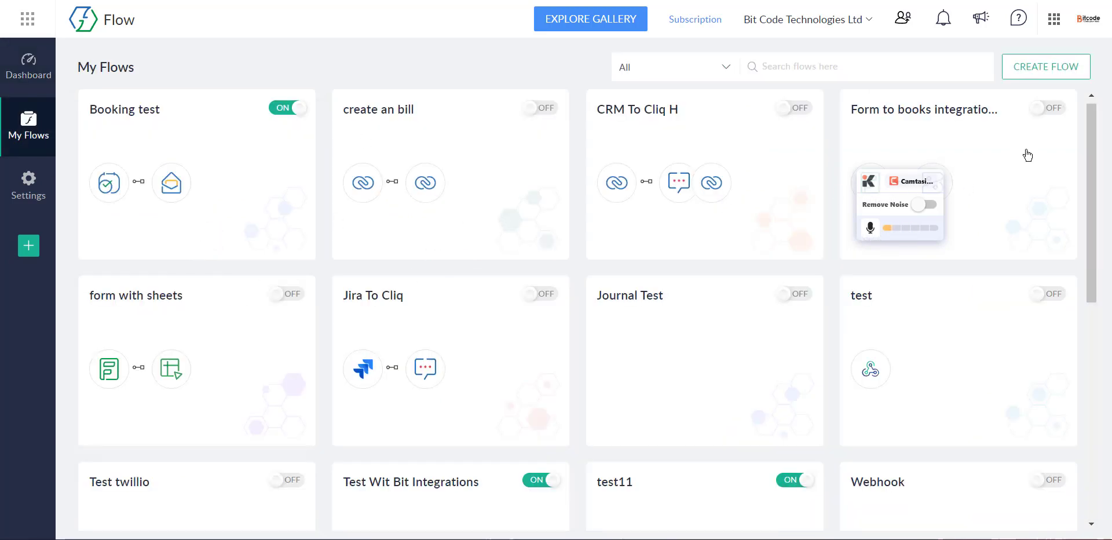
{"action": "left_click", "coordinate": [1041, 70]}
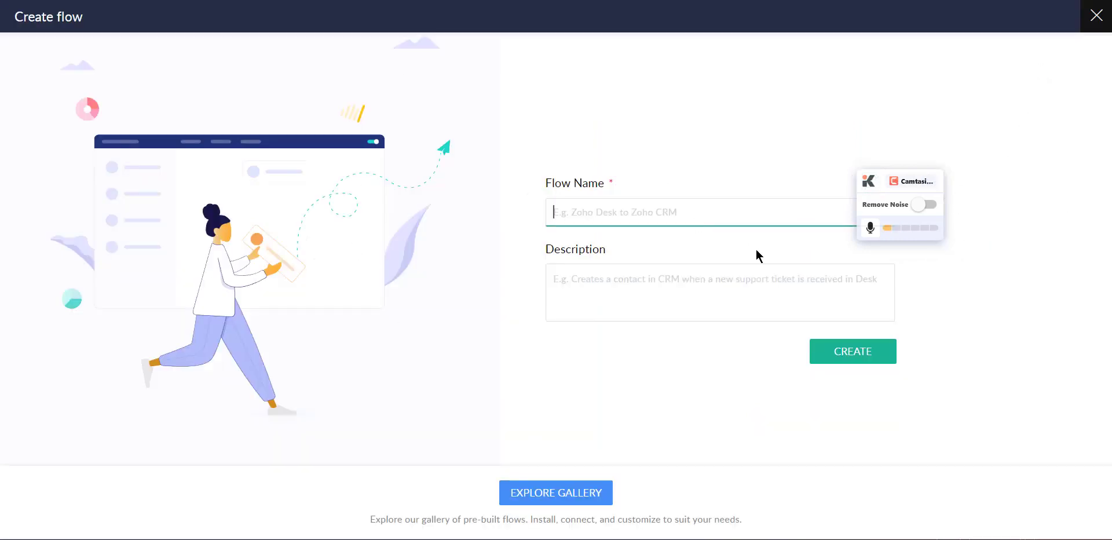
{"action": "mouse_move", "coordinate": [899, 203]}
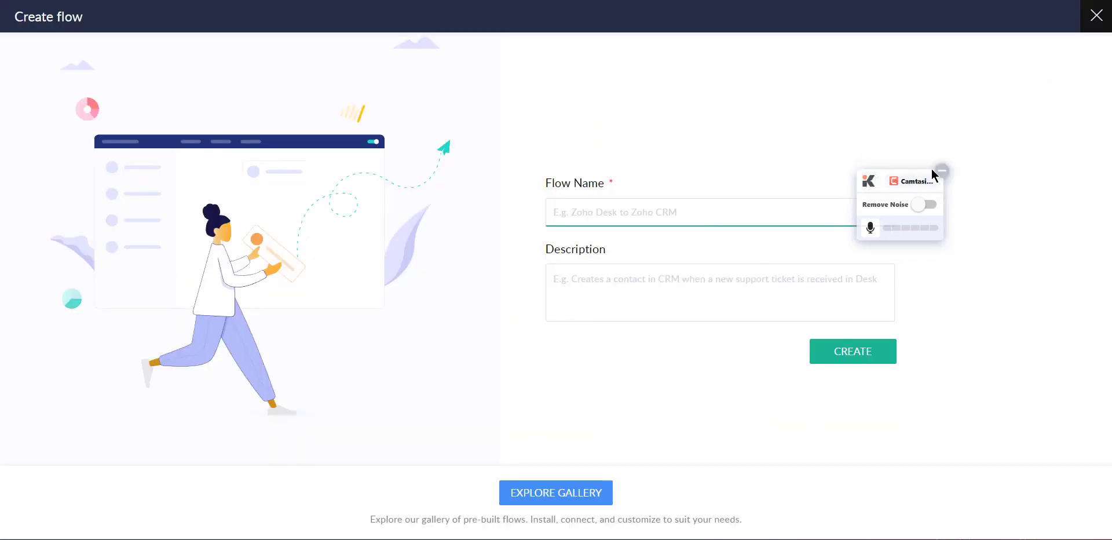
Step: Create the flow 'WooCommerce to Inventory' with description 'Test for this video'
{"action": "left_click", "coordinate": [940, 173]}
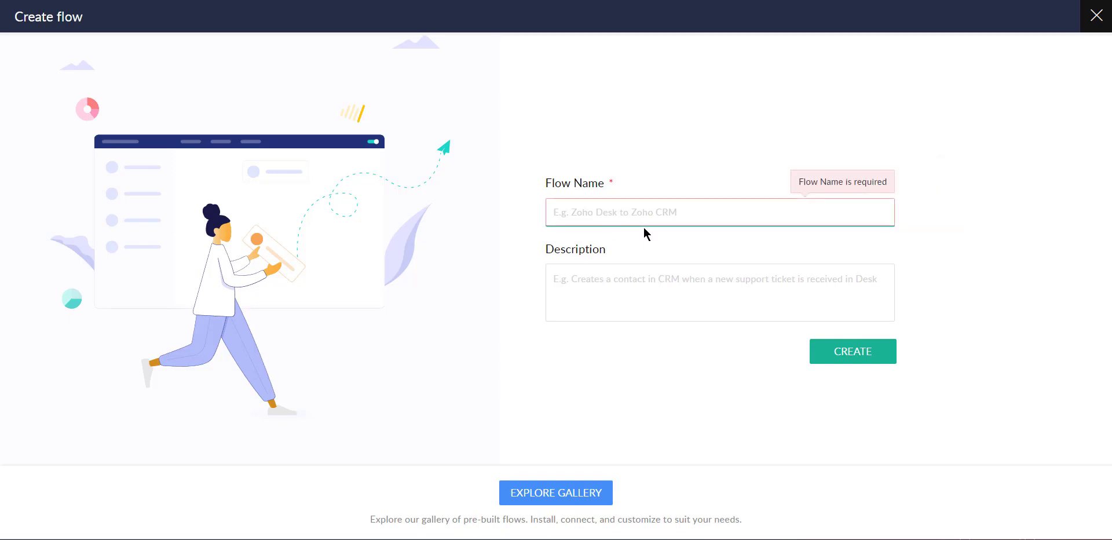
{"action": "type", "text": "Test for this video"}
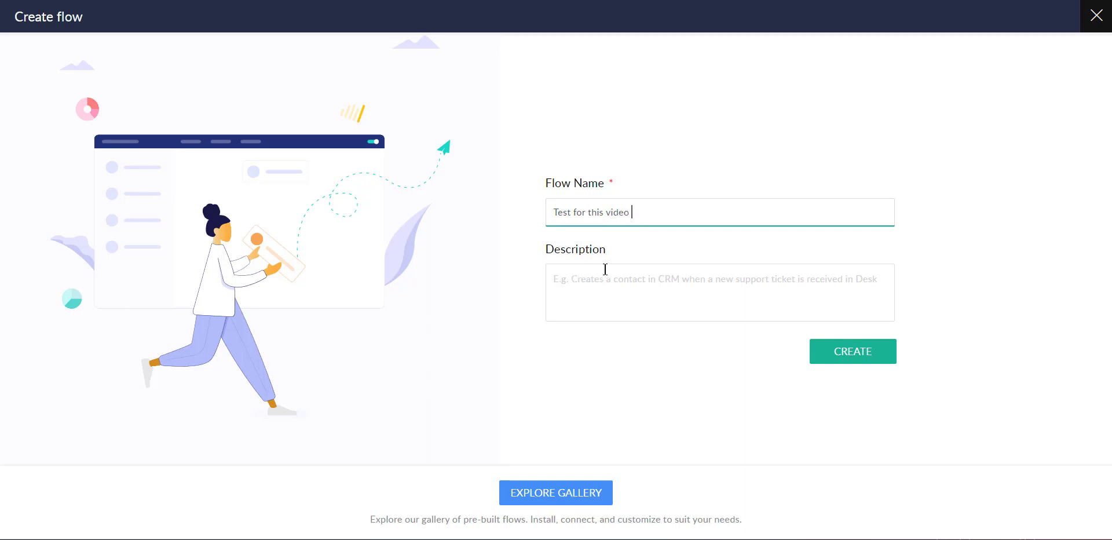
{"action": "left_click", "coordinate": [600, 287]}
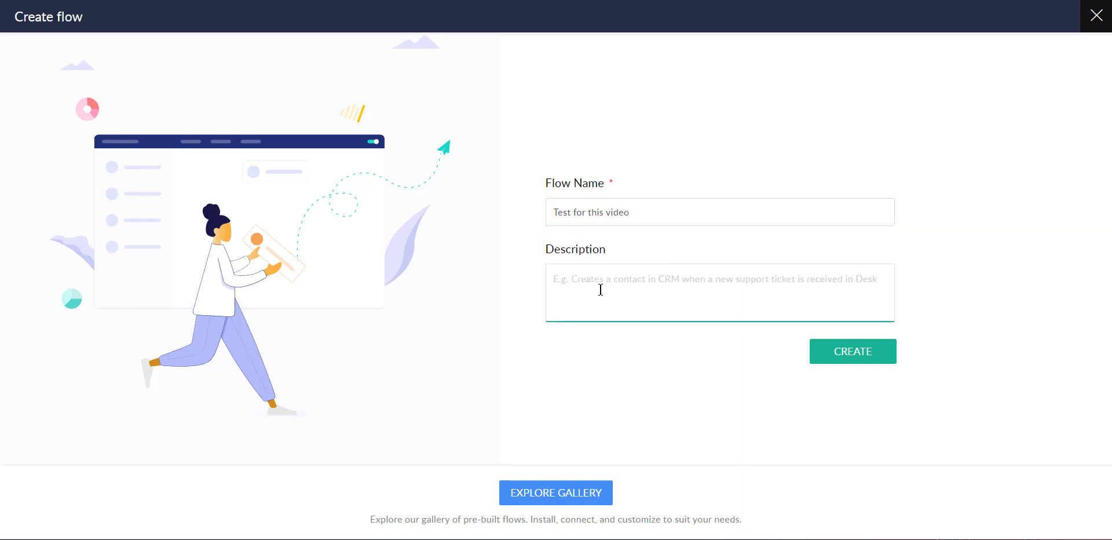
{"action": "type", "text": "Test"}
{"action": "key", "text": "shift+Tab"}
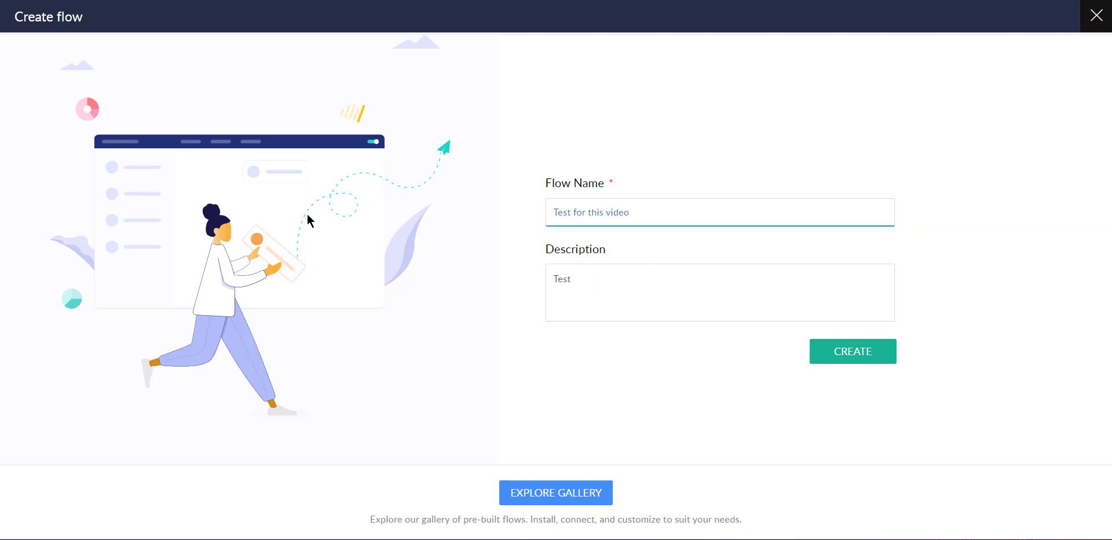
{"action": "key", "text": "BackSpace"}
{"action": "left_click", "coordinate": [623, 320]}
{"action": "type", "text": "for this video"}
{"action": "left_click", "coordinate": [605, 215]}
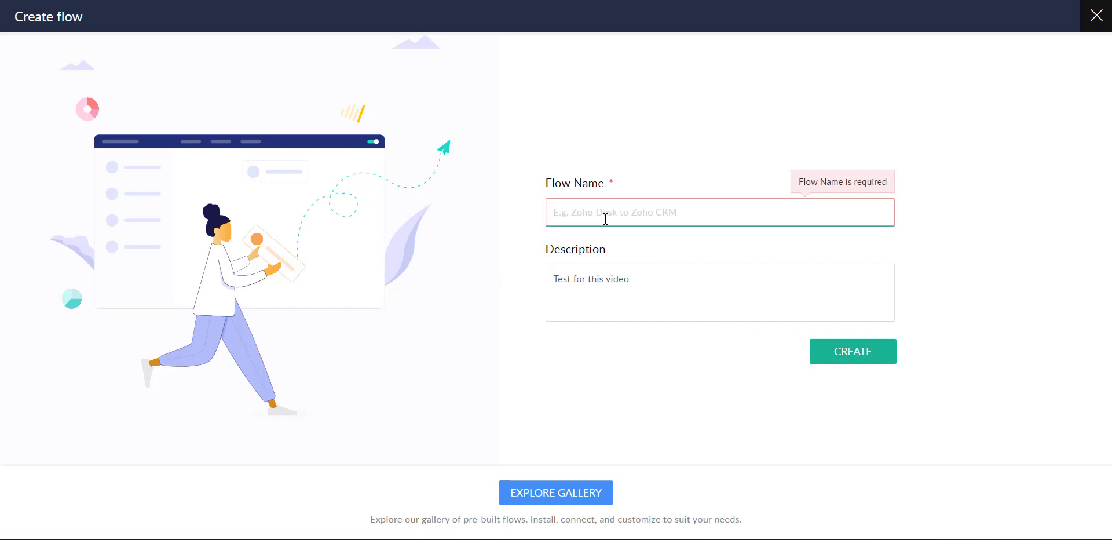
{"action": "type", "text": "WooCommerce to Inventory"}
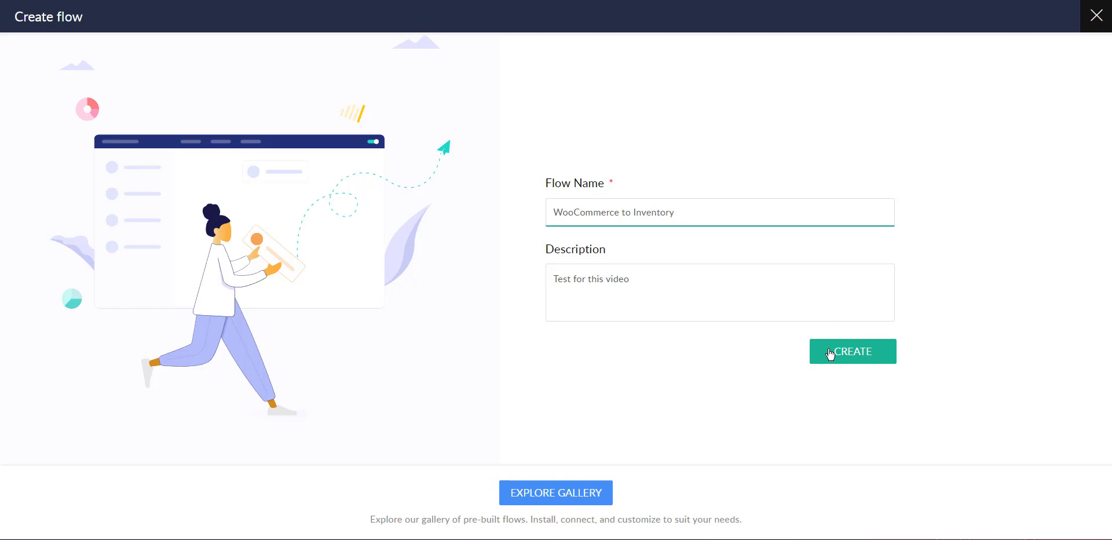
{"action": "left_click", "coordinate": [854, 351]}
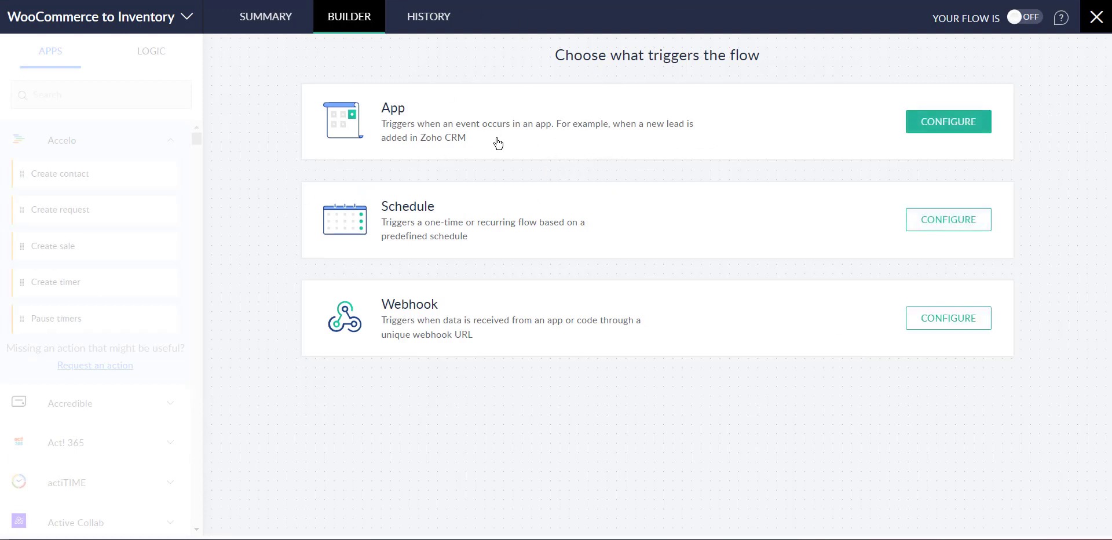
Step: Set the flow trigger to the WooCommerce app's Product created event
{"action": "left_click", "coordinate": [940, 127]}
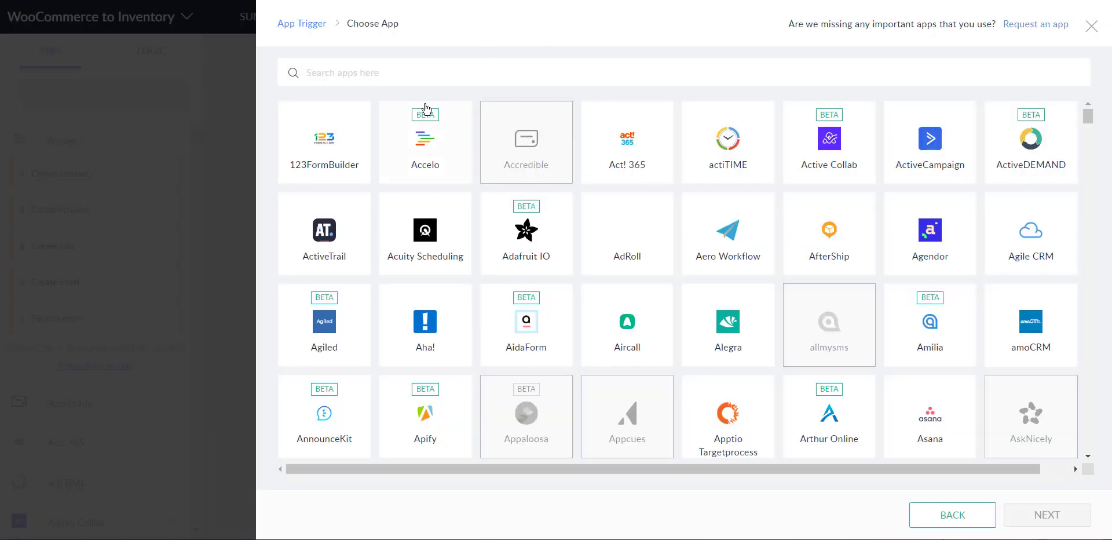
{"action": "left_click", "coordinate": [400, 75]}
{"action": "type", "text": "woo"}
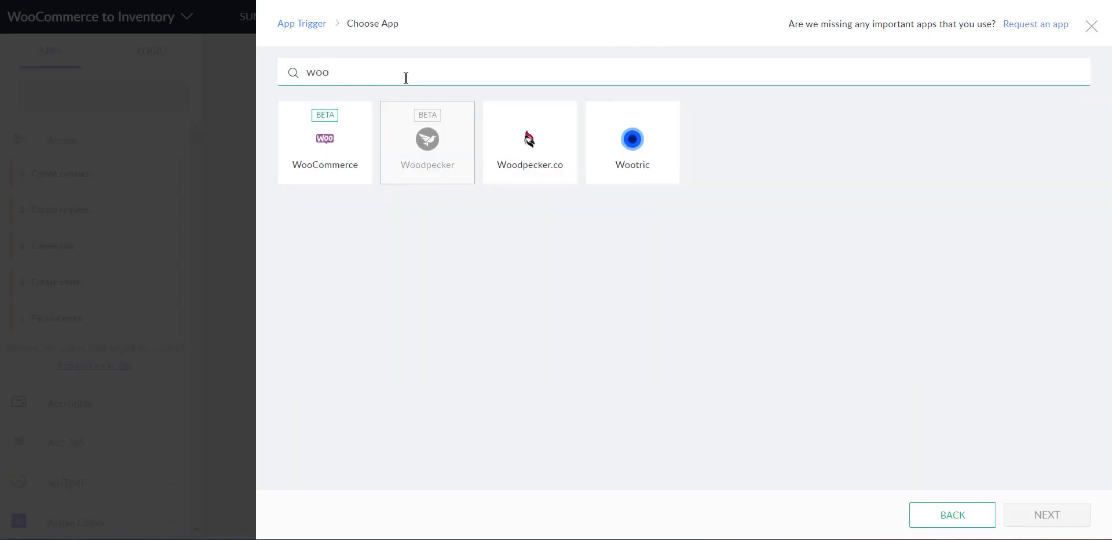
{"action": "left_click", "coordinate": [302, 150]}
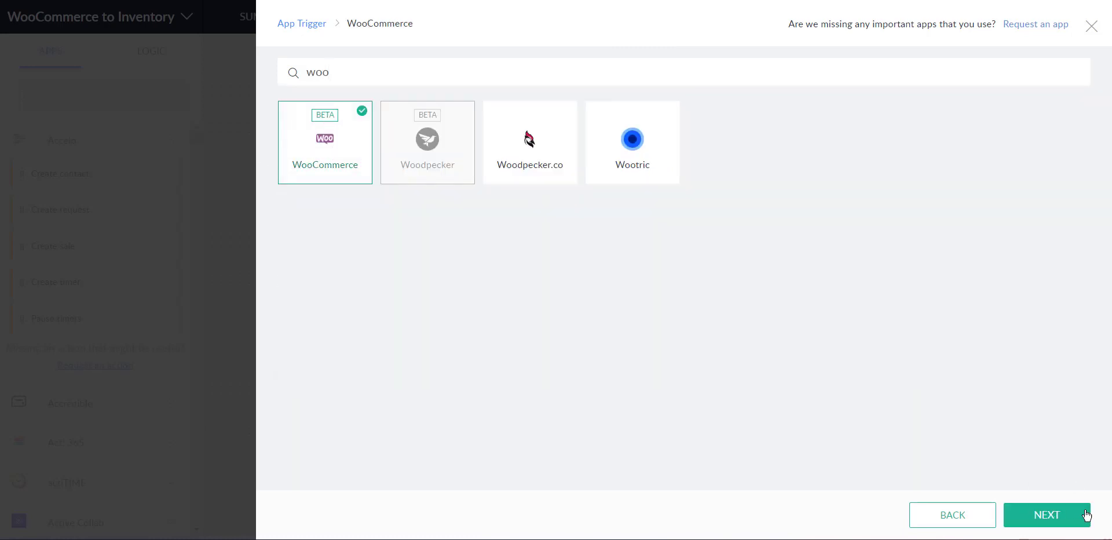
{"action": "left_click", "coordinate": [1043, 518]}
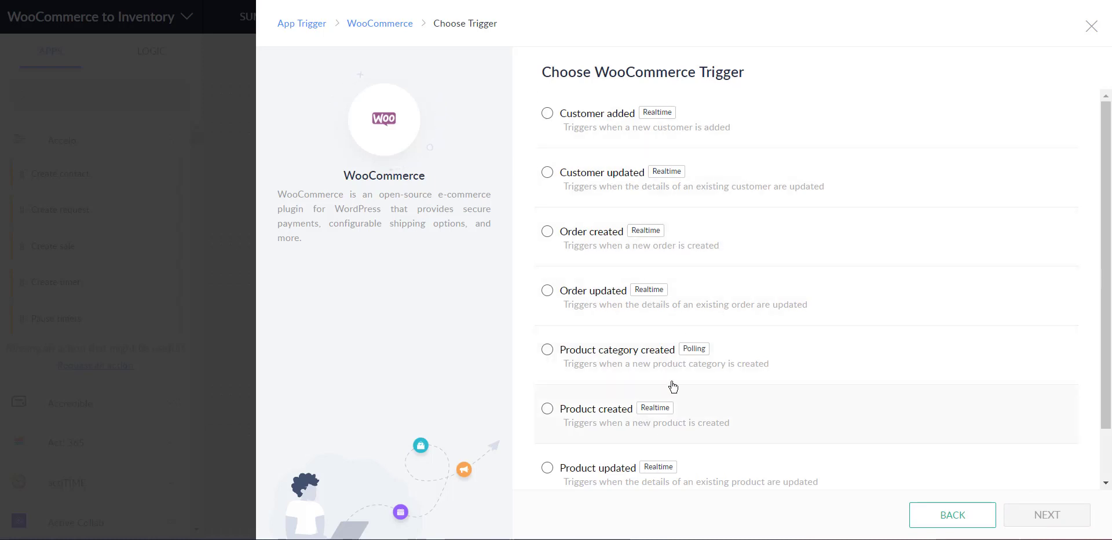
{"action": "left_click", "coordinate": [547, 409]}
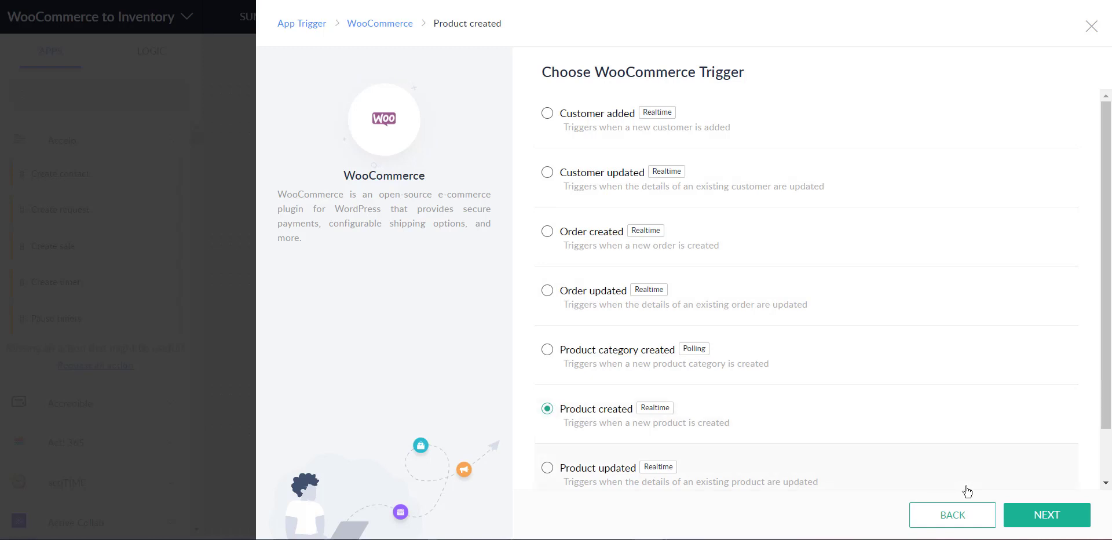
{"action": "left_click", "coordinate": [1035, 517]}
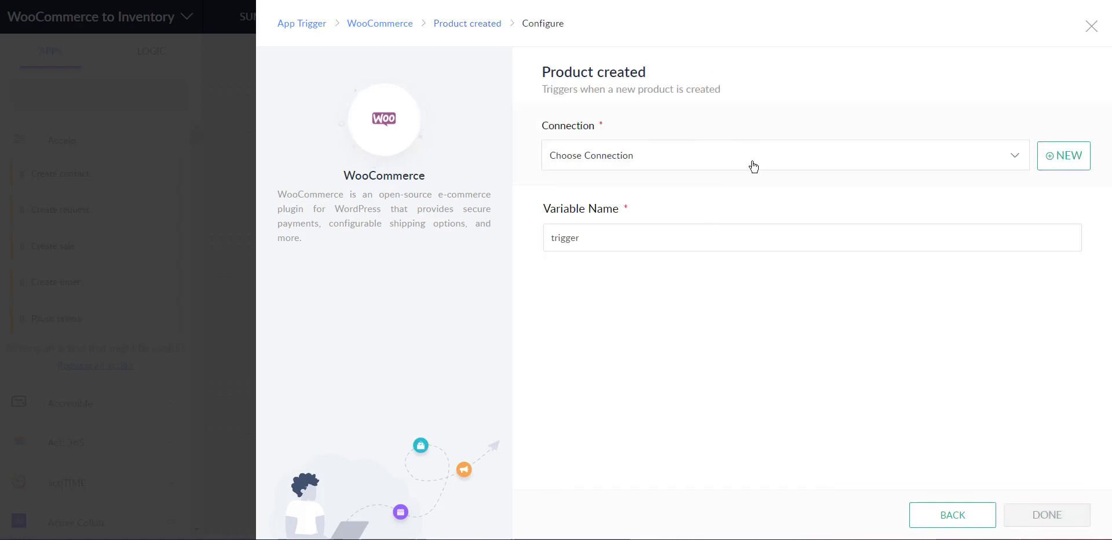
Step: Start a new WooCommerce connection named 'WooCommerce All' and reach its Base URL field
{"action": "left_click", "coordinate": [1064, 156]}
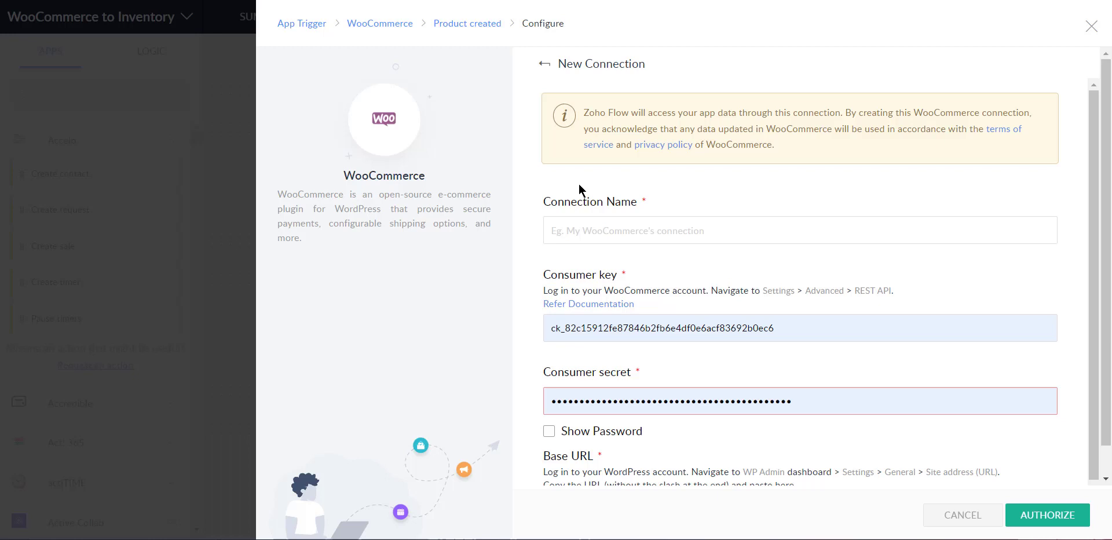
{"action": "left_click", "coordinate": [646, 232]}
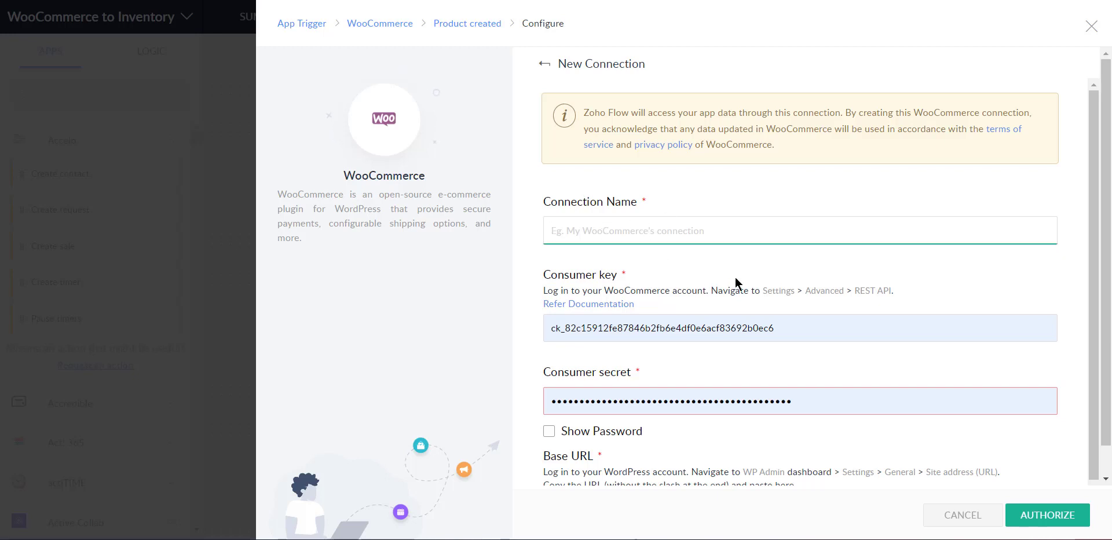
{"action": "type", "text": "Woo"}
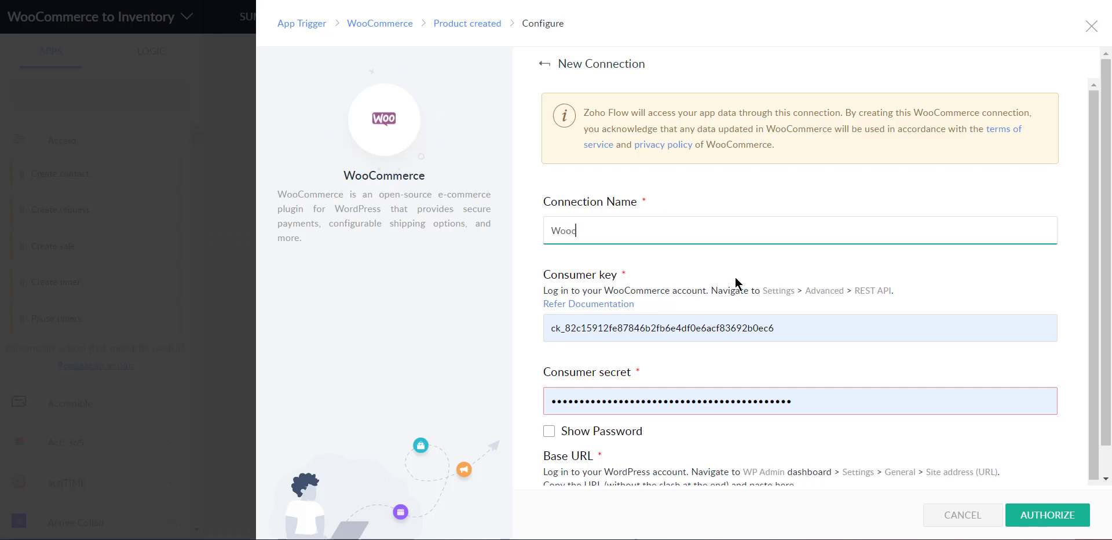
{"action": "type", "text": "Commerce "}
{"action": "type", "text": "All"}
{"action": "left_click", "coordinate": [623, 328]}
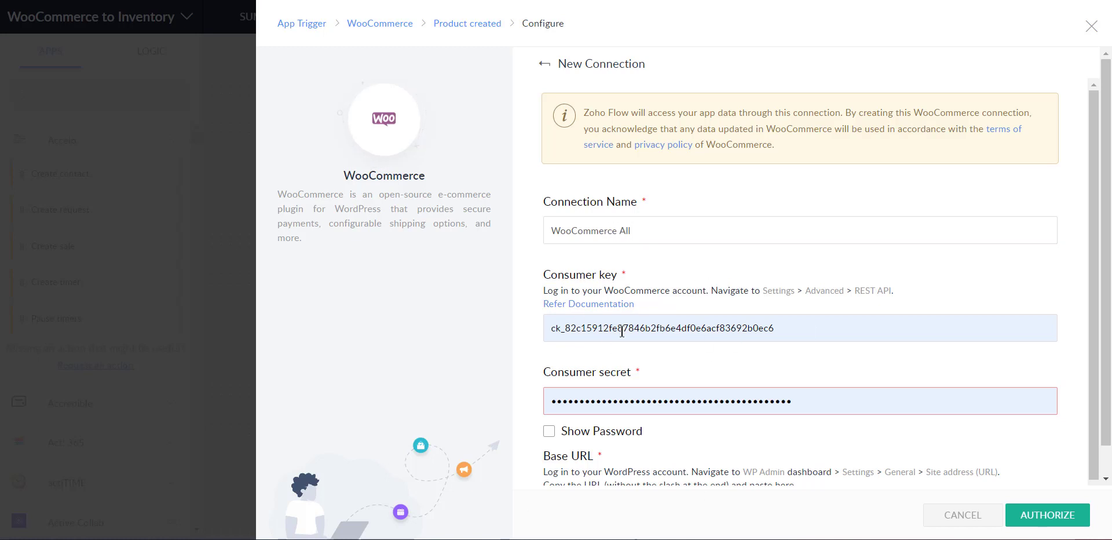
{"action": "left_click", "coordinate": [525, 484]}
{"action": "scroll", "coordinate": [635, 444], "scroll_direction": "down", "scroll_amount": 1}
{"action": "scroll", "coordinate": [635, 444], "scroll_direction": "down", "scroll_amount": 1}
{"action": "left_click", "coordinate": [636, 451]}
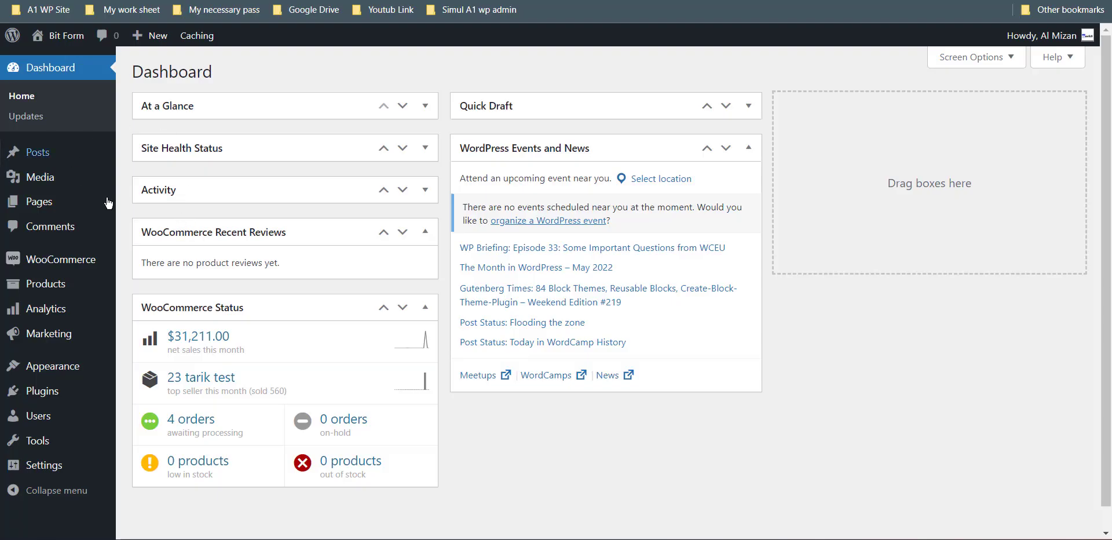
Step: Go to WooCommerce Settings > Advanced > REST API in the WordPress admin
{"action": "left_click", "coordinate": [54, 261]}
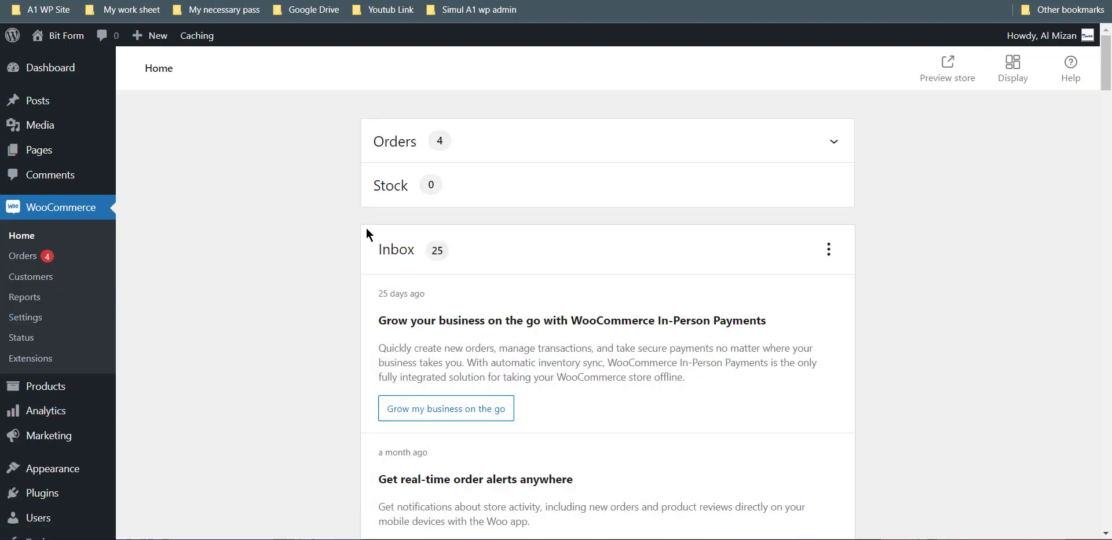
{"action": "scroll", "coordinate": [294, 199], "scroll_direction": "down", "scroll_amount": 5}
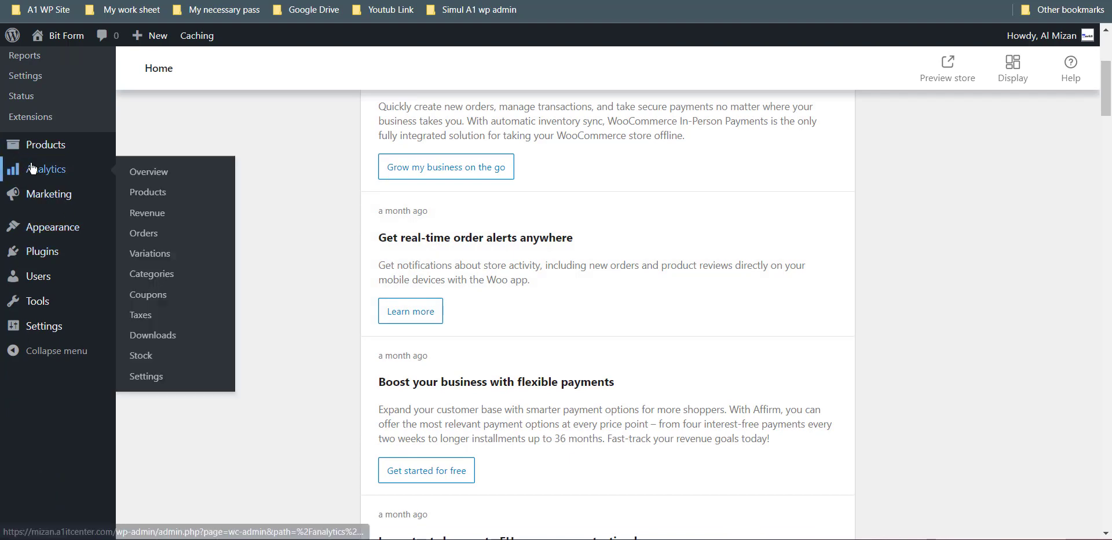
{"action": "left_click", "coordinate": [25, 84]}
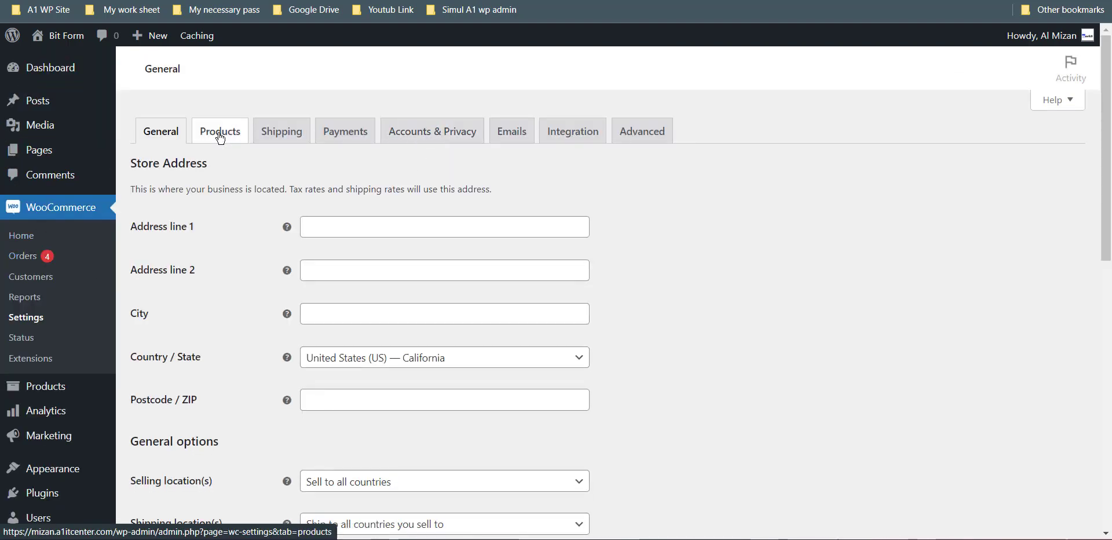
{"action": "left_click", "coordinate": [632, 132]}
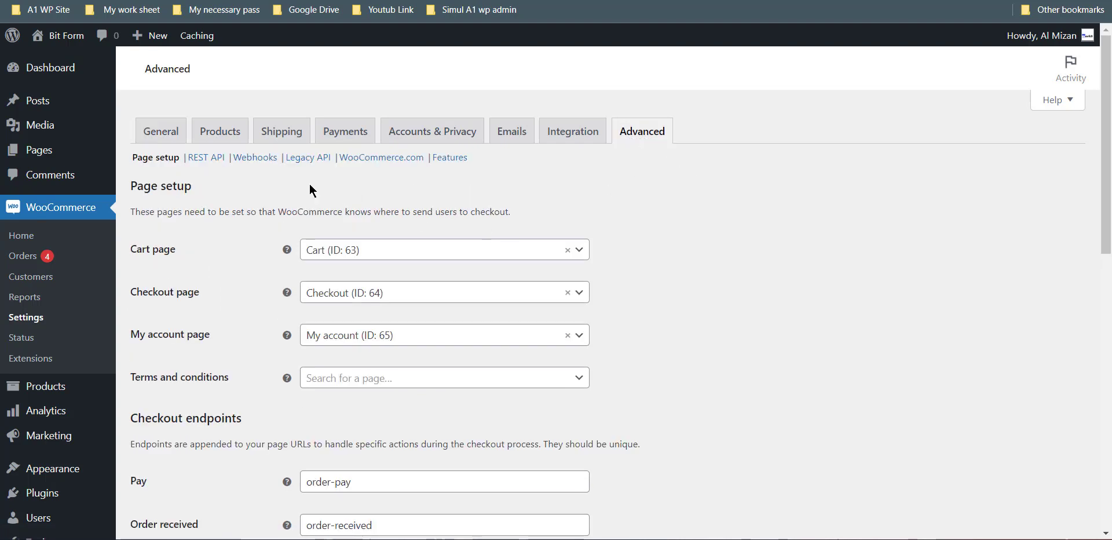
{"action": "left_click", "coordinate": [202, 164]}
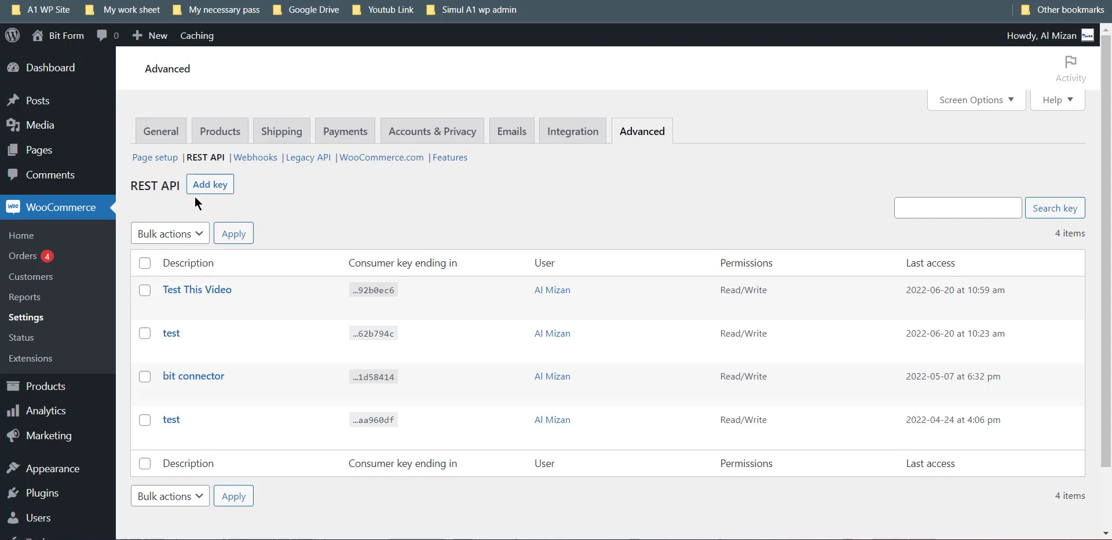
Step: Generate a Read/Write API key described 'Test for this video'
{"action": "left_click", "coordinate": [203, 186]}
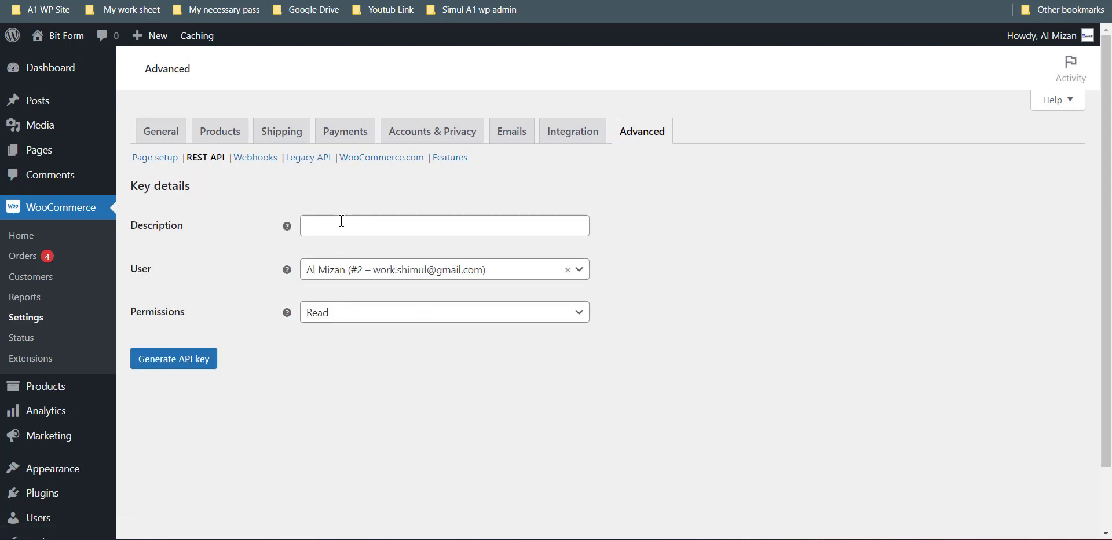
{"action": "left_click", "coordinate": [342, 223]}
{"action": "type", "text": "Test"}
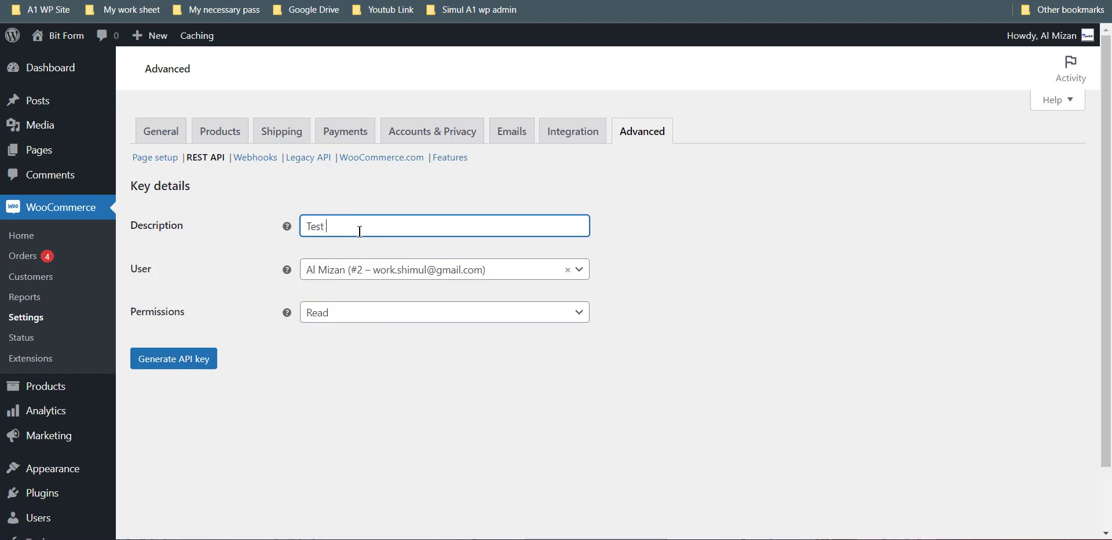
{"action": "type", "text": "for this vide"}
{"action": "type", "text": "o"}
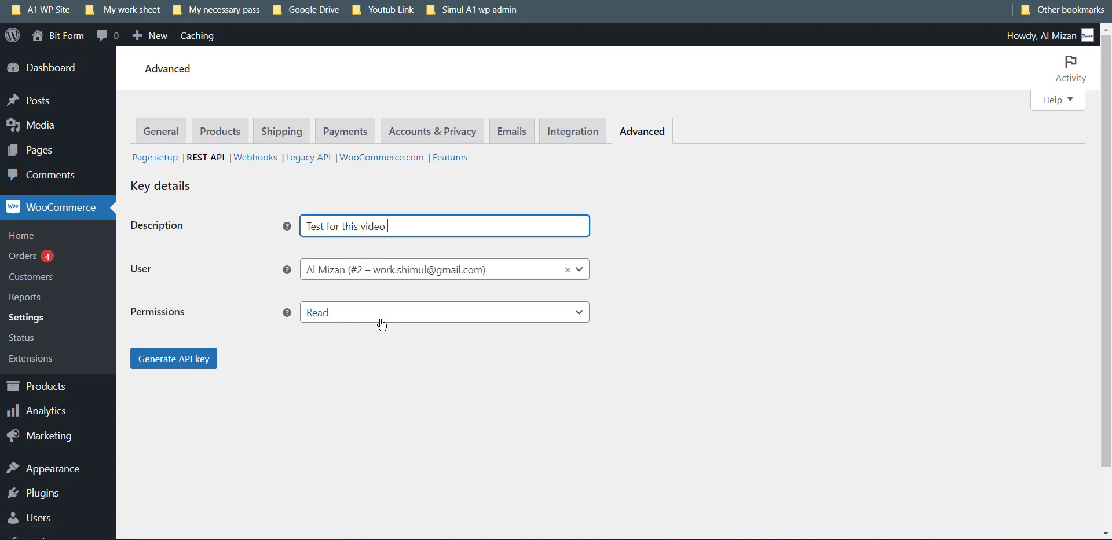
{"action": "left_click", "coordinate": [382, 322]}
{"action": "left_click", "coordinate": [324, 381]}
{"action": "left_click", "coordinate": [174, 362]}
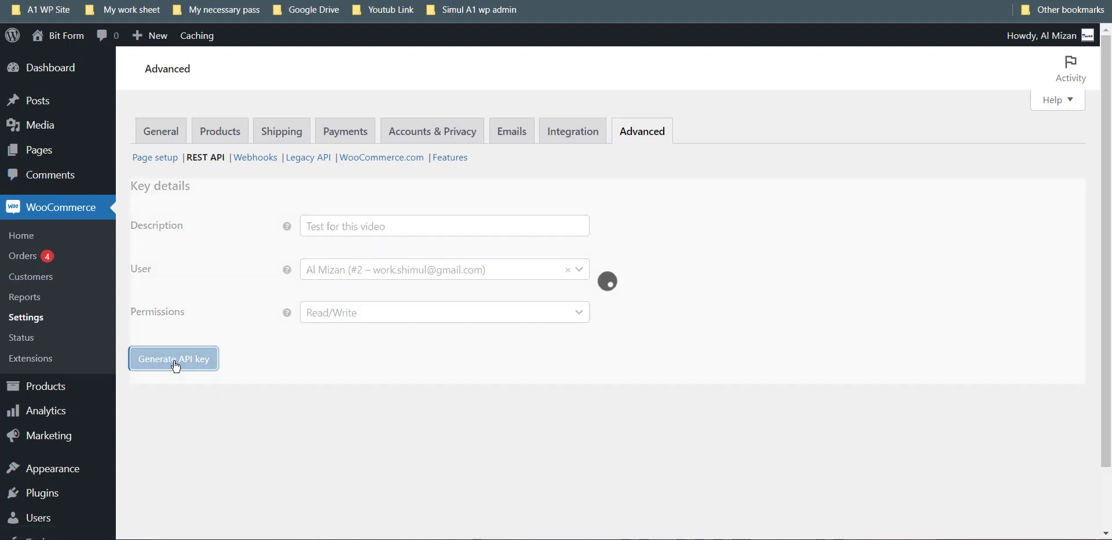
Step: Fill the connection's consumer key and secret from the new WooCommerce API key
{"action": "left_click", "coordinate": [435, 533]}
{"action": "left_click", "coordinate": [847, 277]}
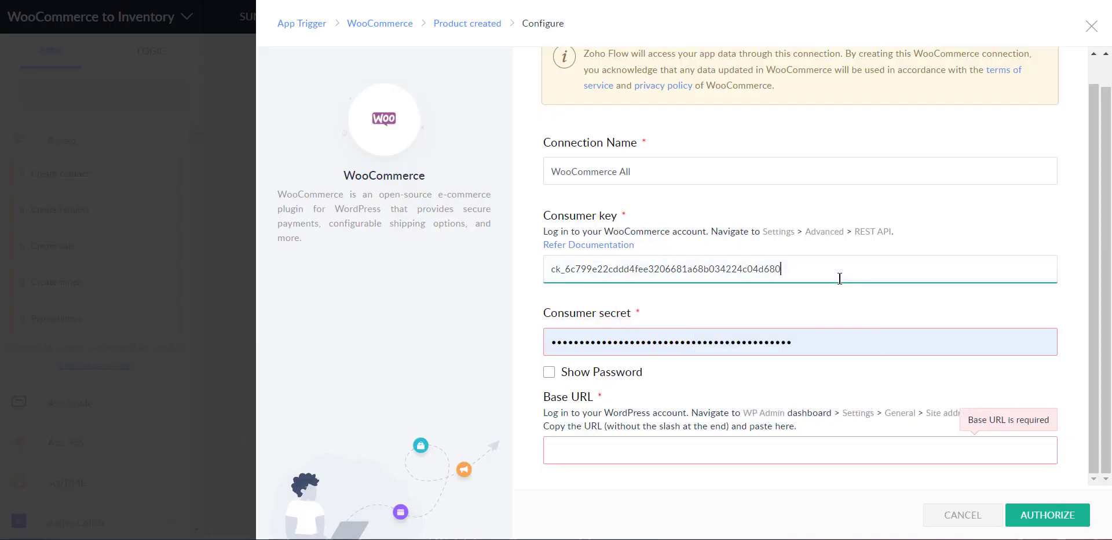
{"action": "left_click", "coordinate": [817, 346]}
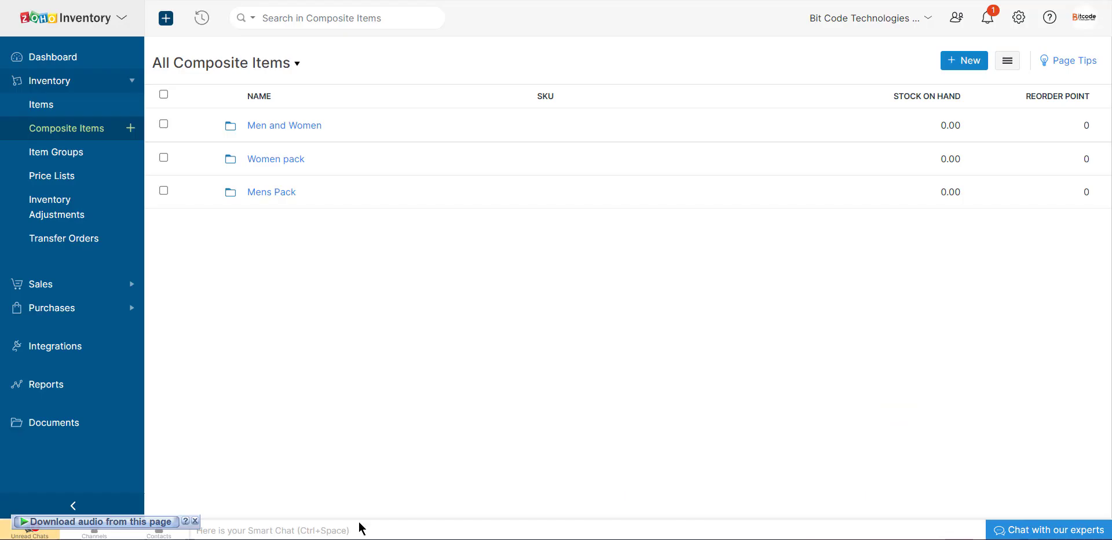
{"action": "left_click", "coordinate": [360, 526]}
{"action": "left_click", "coordinate": [614, 310]}
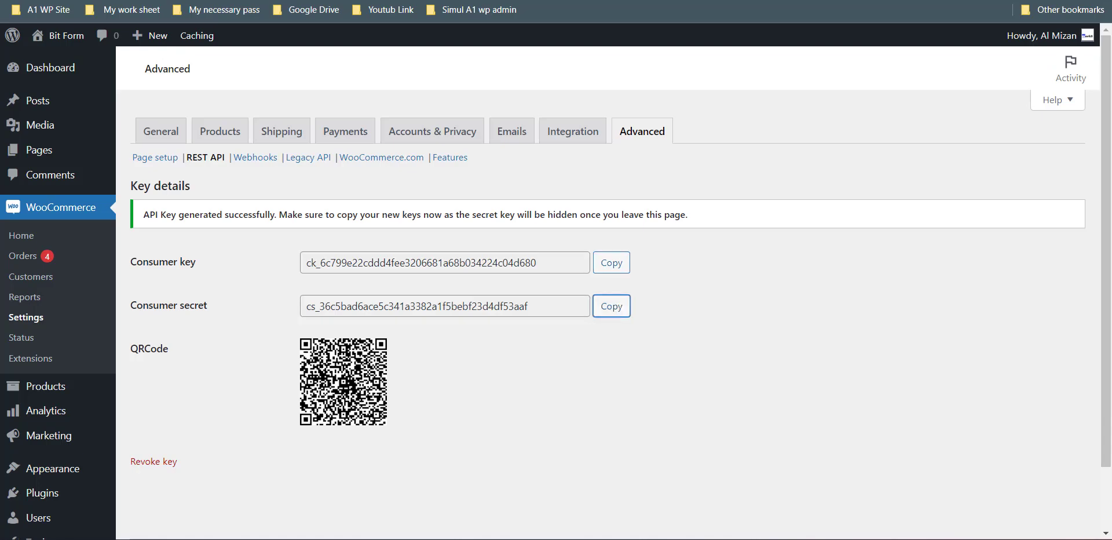
{"action": "key", "text": "alt+Tab"}
{"action": "key", "text": "ctrl+v"}
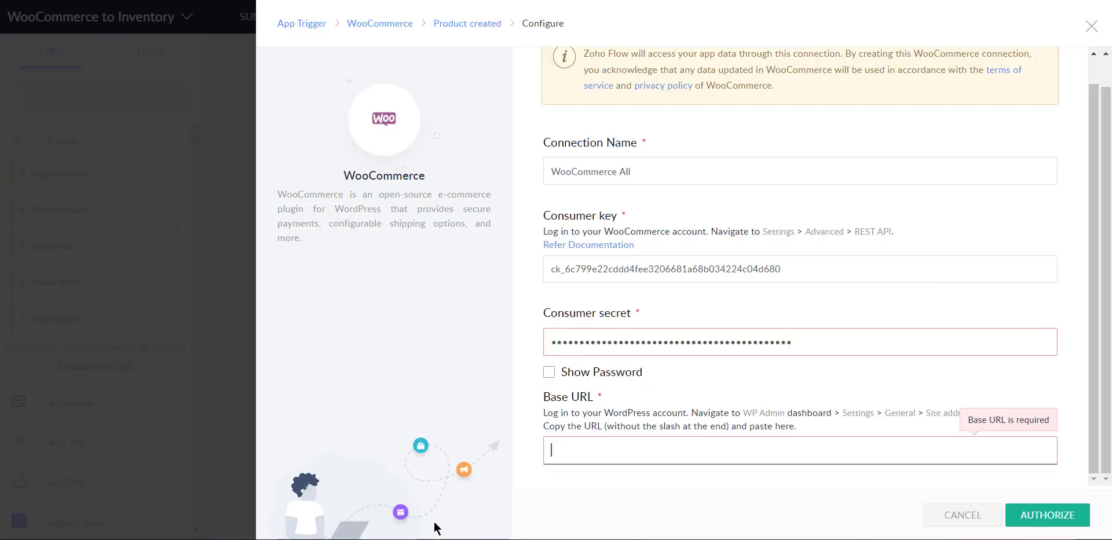
Step: Paste the site address as Base URL, authorize the connection and finish the trigger
{"action": "left_click", "coordinate": [437, 529]}
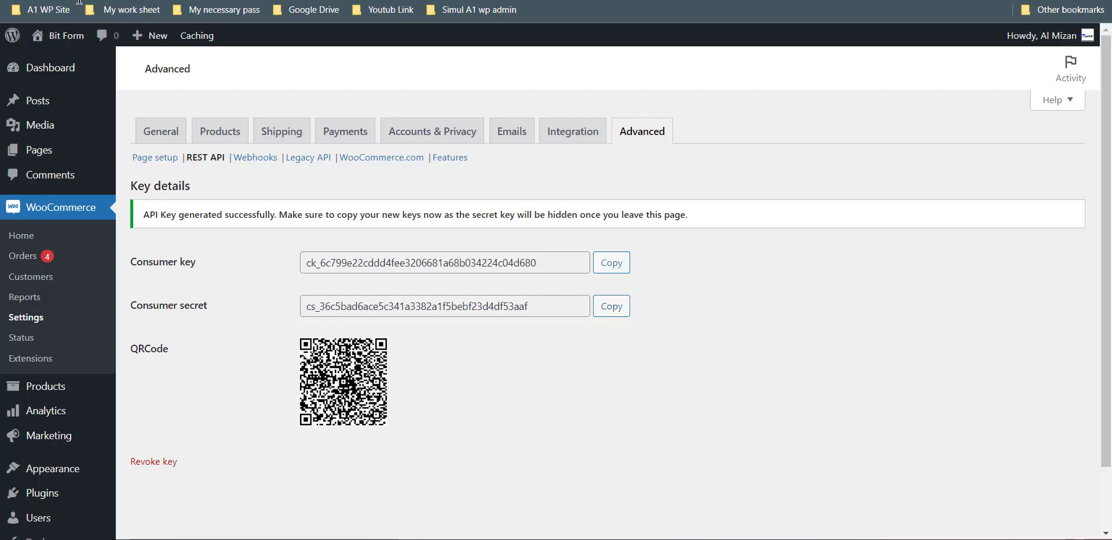
{"action": "left_click", "coordinate": [479, 526]}
{"action": "key", "text": "ctrl+v"}
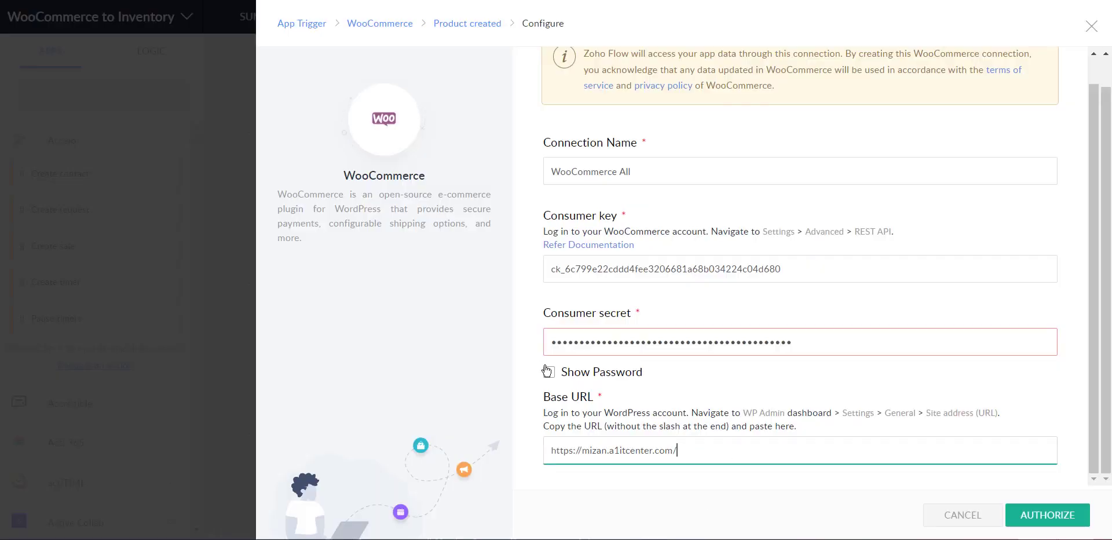
{"action": "left_click", "coordinate": [549, 371]}
{"action": "key", "text": "alt+Tab"}
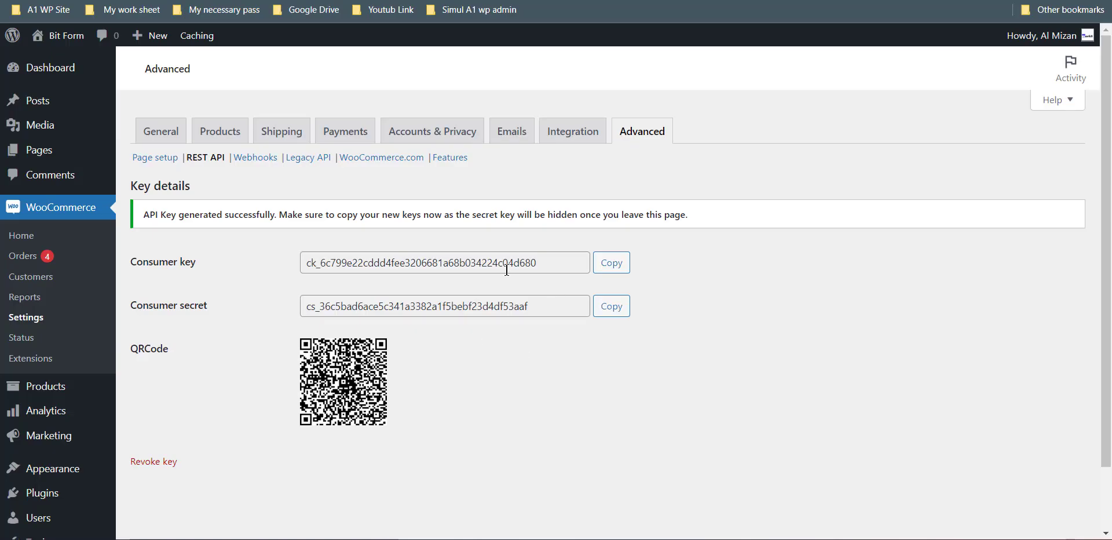
{"action": "key", "text": "alt+Tab"}
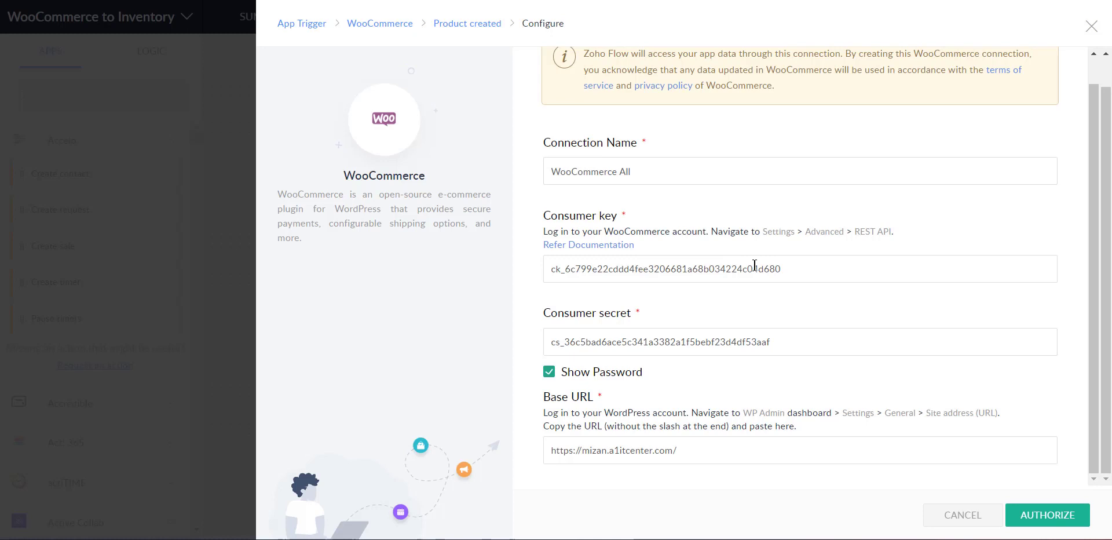
{"action": "left_click", "coordinate": [1023, 521]}
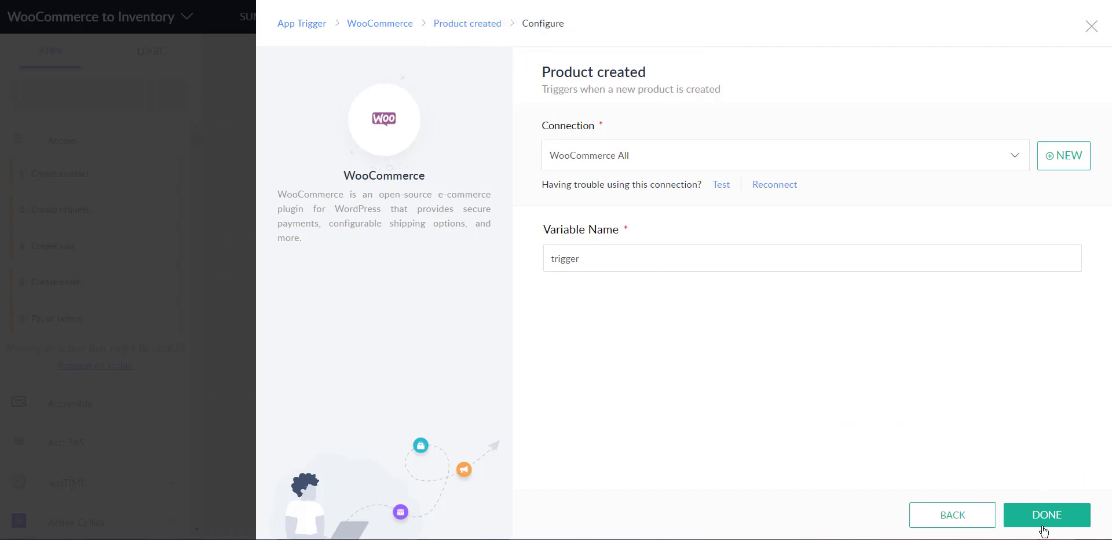
{"action": "left_click", "coordinate": [1044, 515]}
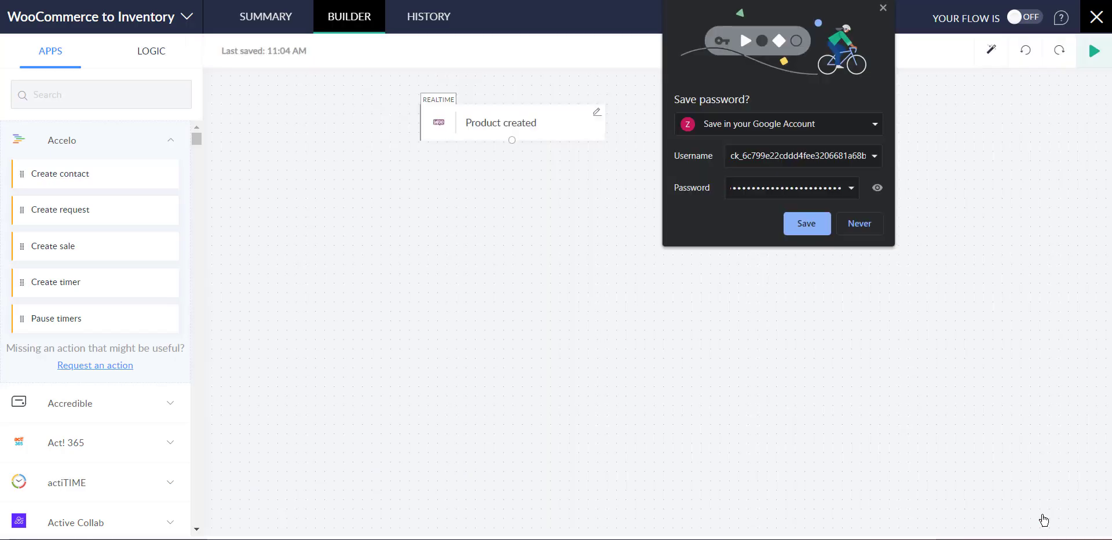
Step: Dismiss the save-password prompt and drag Zoho Inventory's Create item action below the trigger
{"action": "left_click", "coordinate": [718, 249]}
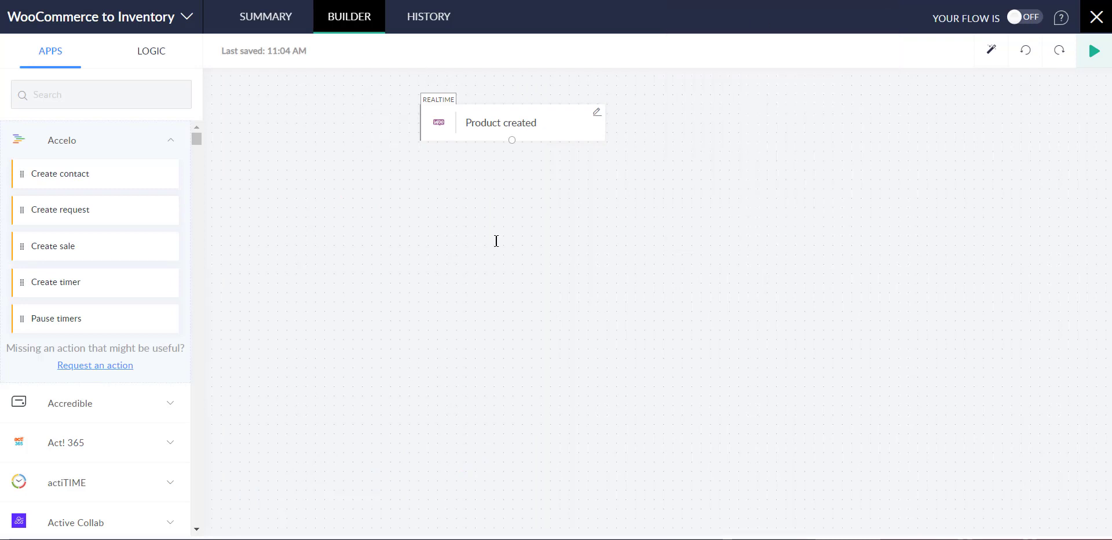
{"action": "left_click", "coordinate": [75, 94]}
{"action": "type", "text": "oho "}
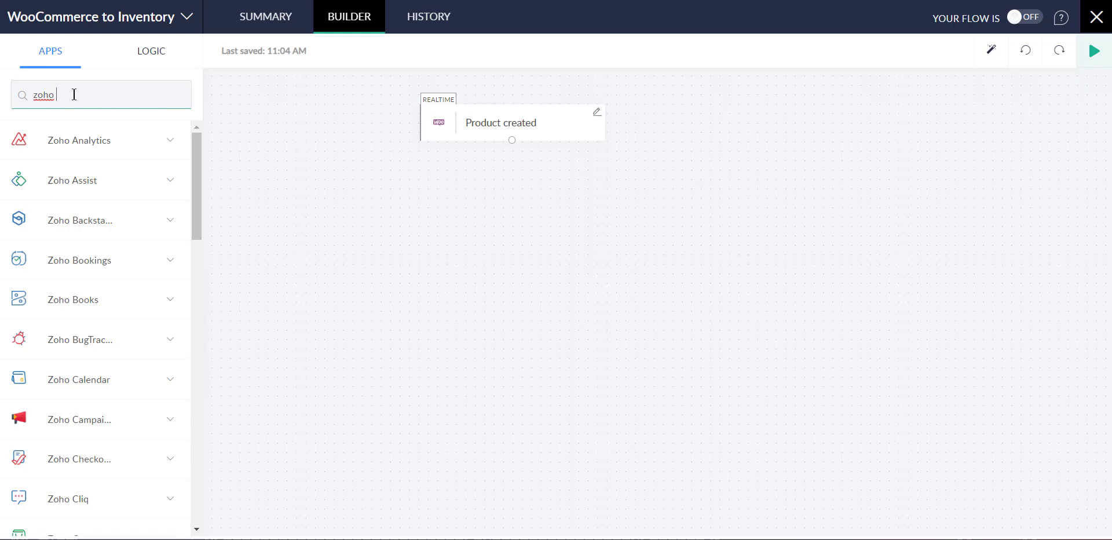
{"action": "type", "text": "inventory"}
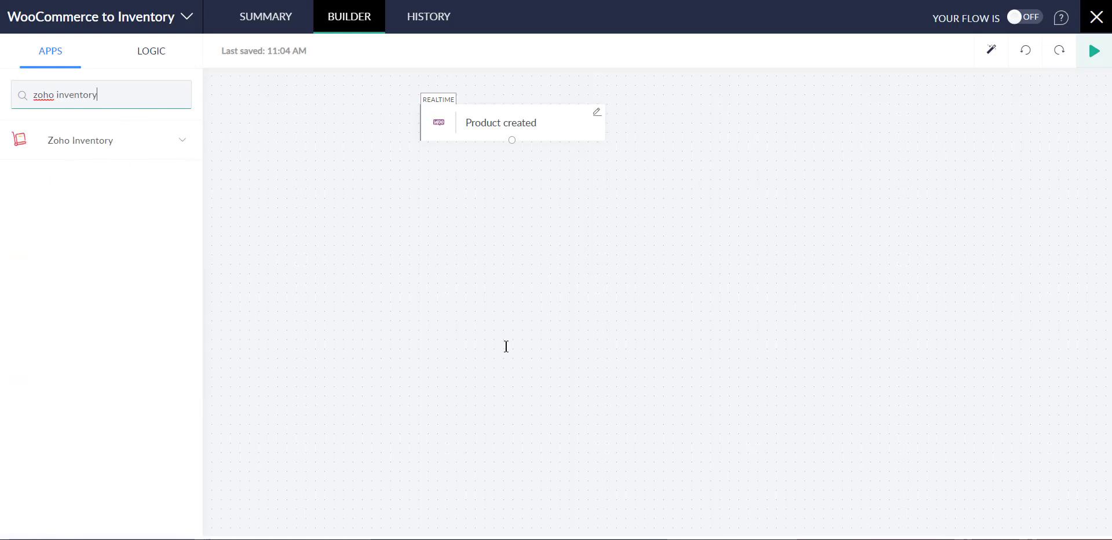
{"action": "left_click", "coordinate": [181, 140]}
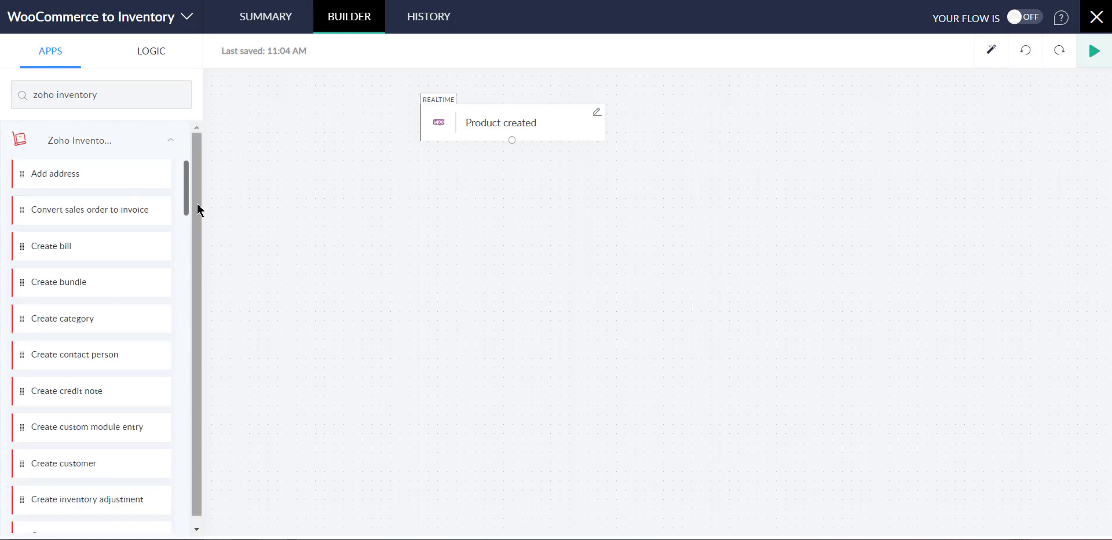
{"action": "scroll", "coordinate": [186, 218], "scroll_direction": "down", "scroll_amount": 3}
{"action": "mouse_move", "coordinate": [185, 218]}
{"action": "left_mouse_down"}
{"action": "mouse_move", "coordinate": [187, 293]}
{"action": "mouse_move", "coordinate": [187, 248]}
{"action": "mouse_move", "coordinate": [466, 239]}
{"action": "left_mouse_up"}
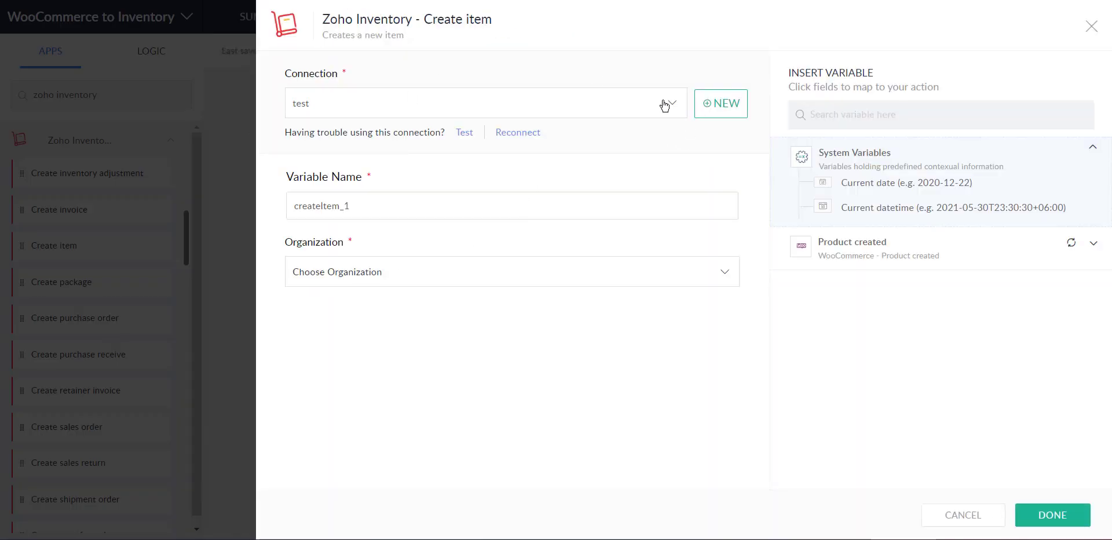
Step: Create and authorize a Zoho Inventory connection named 'Test For this video', accepting access
{"action": "left_click", "coordinate": [712, 107]}
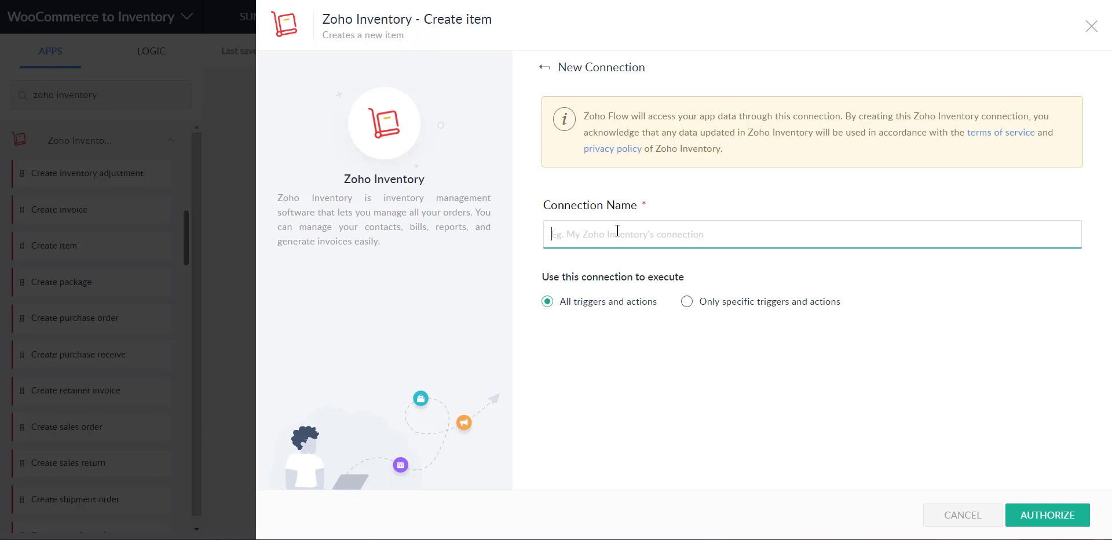
{"action": "type", "text": "Test For this"}
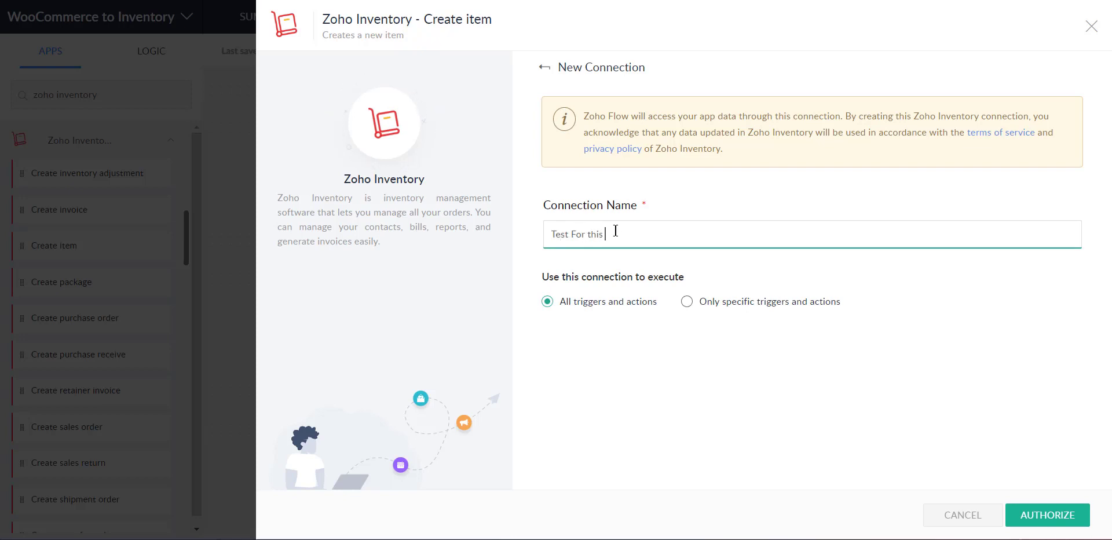
{"action": "type", "text": "eo"}
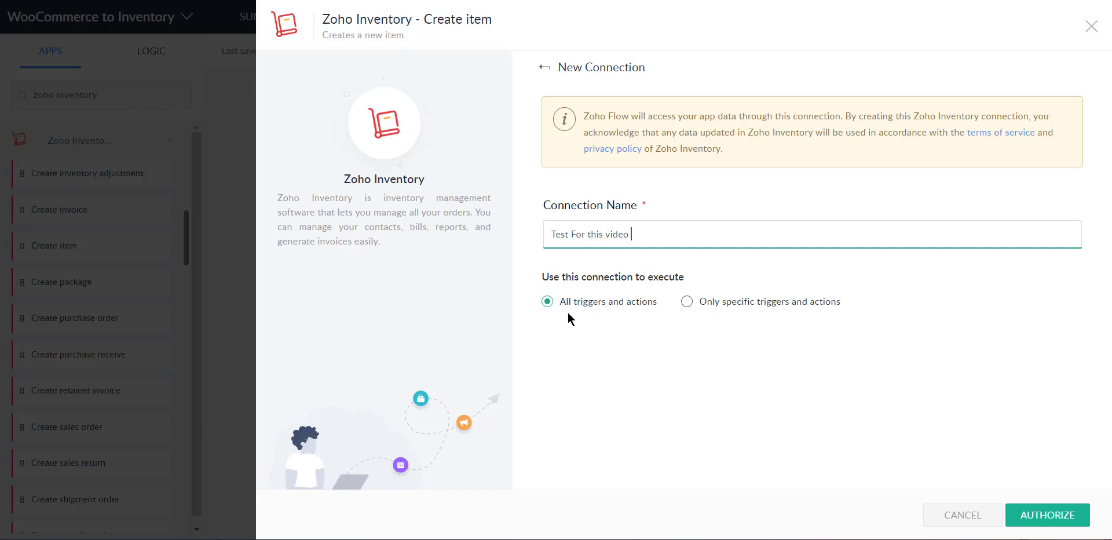
{"action": "left_click", "coordinate": [1065, 514]}
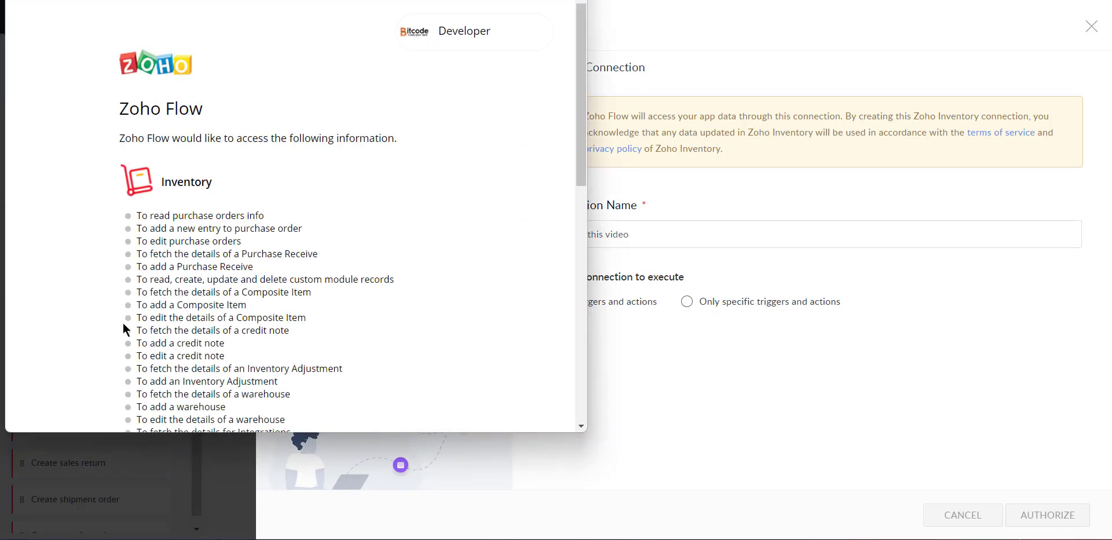
{"action": "scroll", "coordinate": [289, 231], "scroll_direction": "down", "scroll_amount": 10}
{"action": "left_click", "coordinate": [138, 362]}
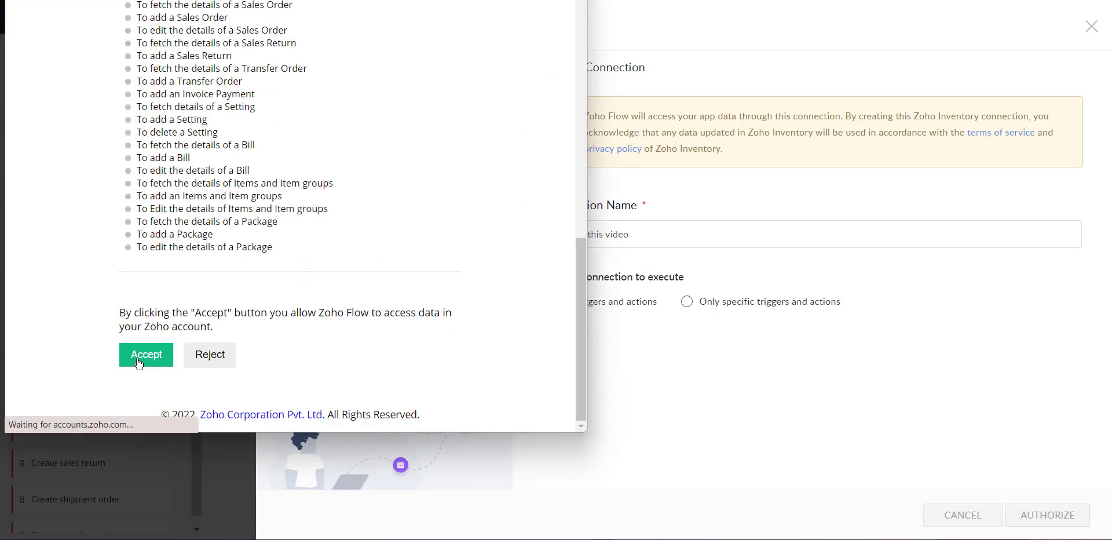
Step: Choose organization Bit Code Technologies Limited and map the product Name into Item name
{"action": "left_click", "coordinate": [417, 278]}
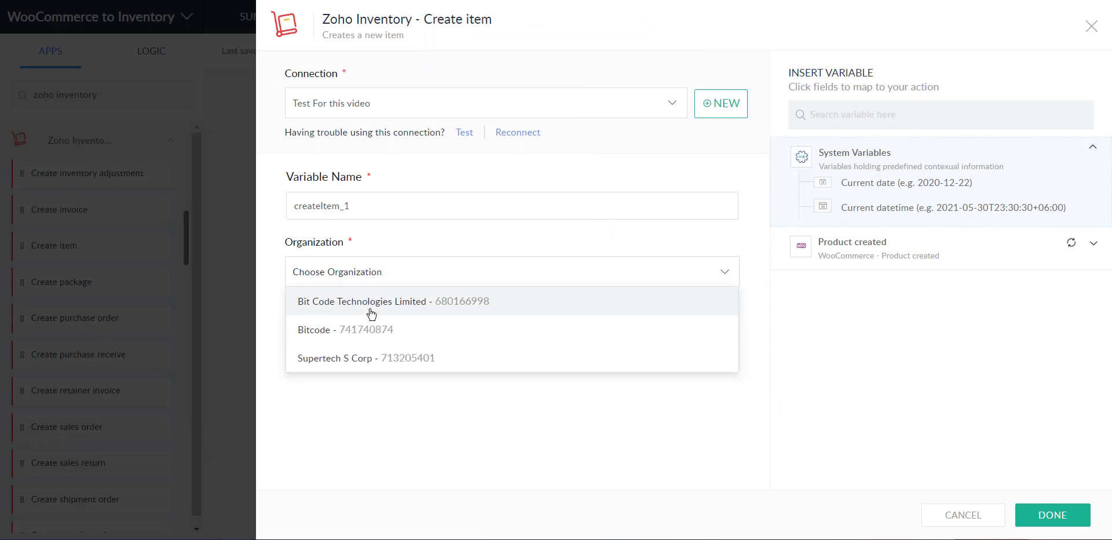
{"action": "left_click", "coordinate": [368, 307]}
{"action": "scroll", "coordinate": [519, 323], "scroll_direction": "down", "scroll_amount": 5}
{"action": "left_click", "coordinate": [359, 360]}
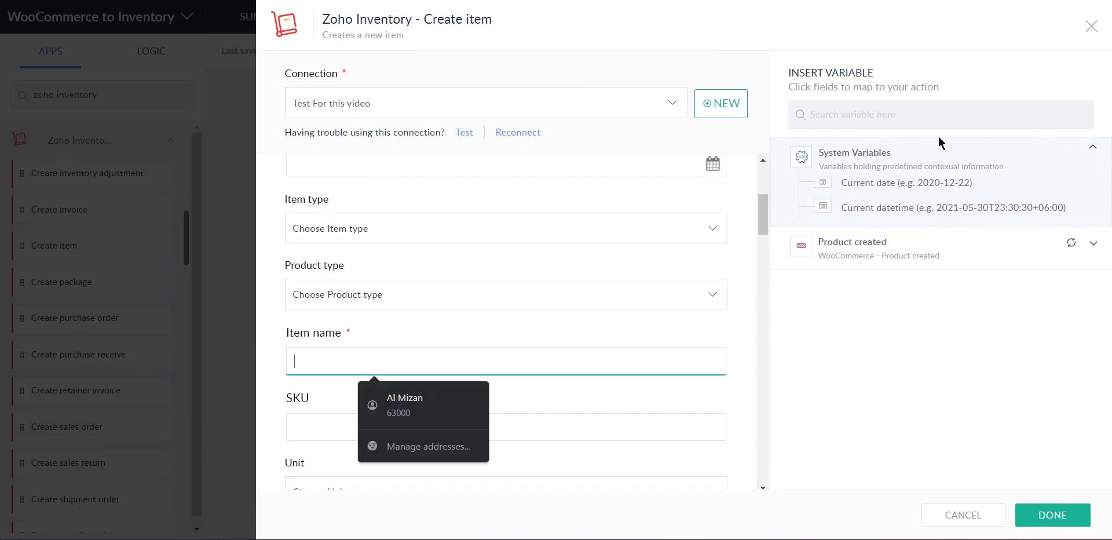
{"action": "left_click", "coordinate": [852, 242]}
{"action": "left_click", "coordinate": [834, 115]}
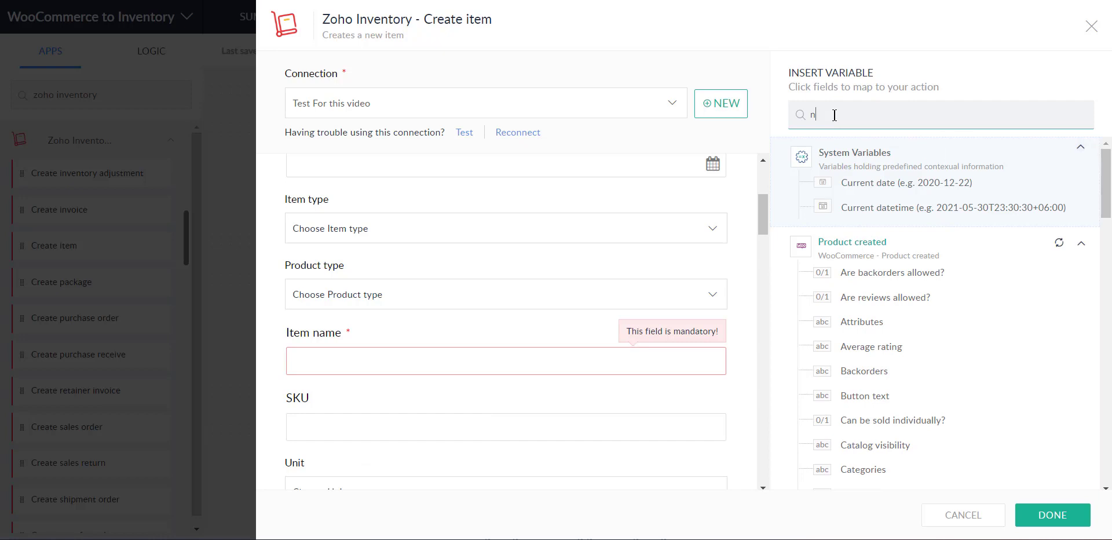
{"action": "type", "text": "name"}
{"action": "left_click", "coordinate": [852, 175]}
Step: Map the product SKU variable into the SKU field
{"action": "left_click", "coordinate": [409, 426]}
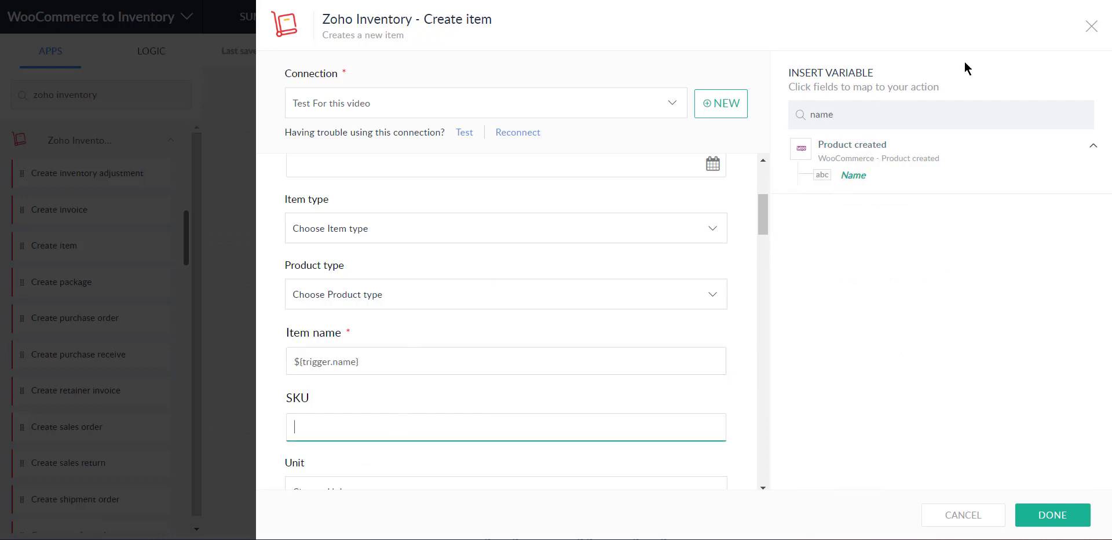
{"action": "key", "text": "BackSpace"}
{"action": "key", "text": "BackSpace"}
{"action": "key", "text": "BackSpace"}
{"action": "type", "text": "sku"}
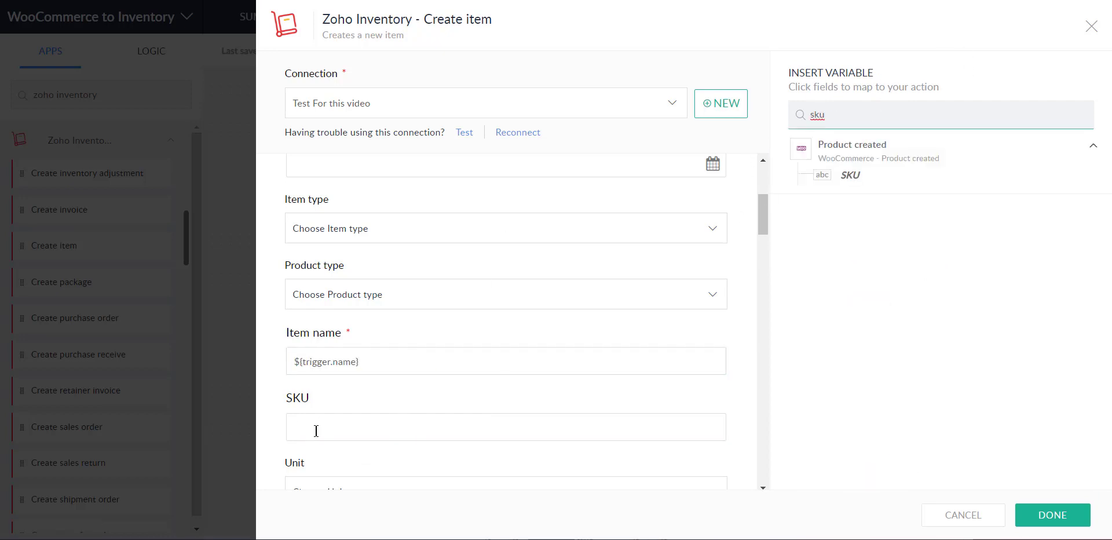
{"action": "left_click", "coordinate": [316, 429]}
{"action": "left_click", "coordinate": [851, 175]}
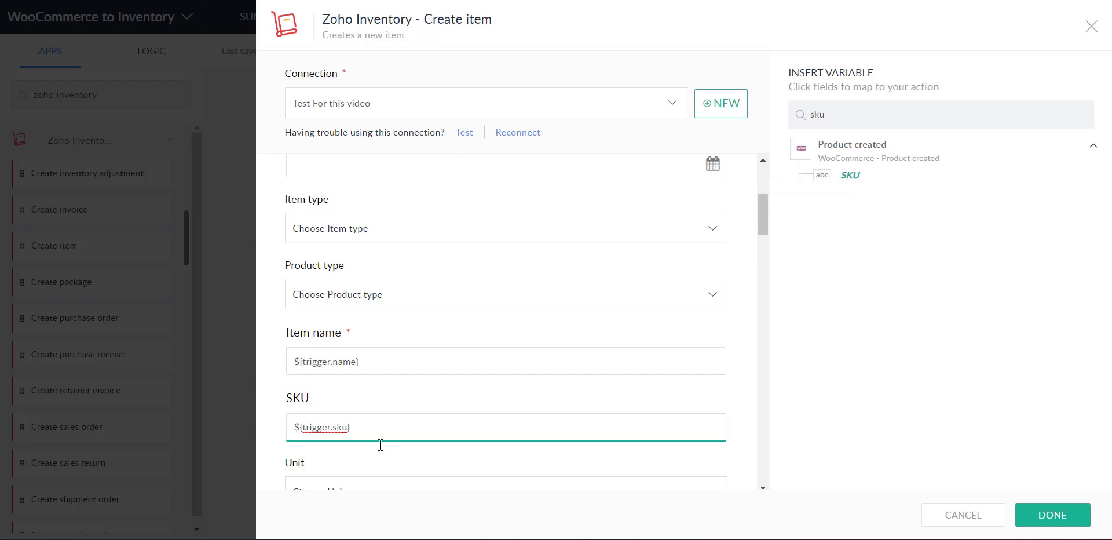
Step: Map the product sale price variable into Sales rate
{"action": "scroll", "coordinate": [423, 400], "scroll_direction": "down", "scroll_amount": 4}
{"action": "scroll", "coordinate": [405, 313], "scroll_direction": "down", "scroll_amount": 4}
{"action": "scroll", "coordinate": [420, 346], "scroll_direction": "down", "scroll_amount": 5}
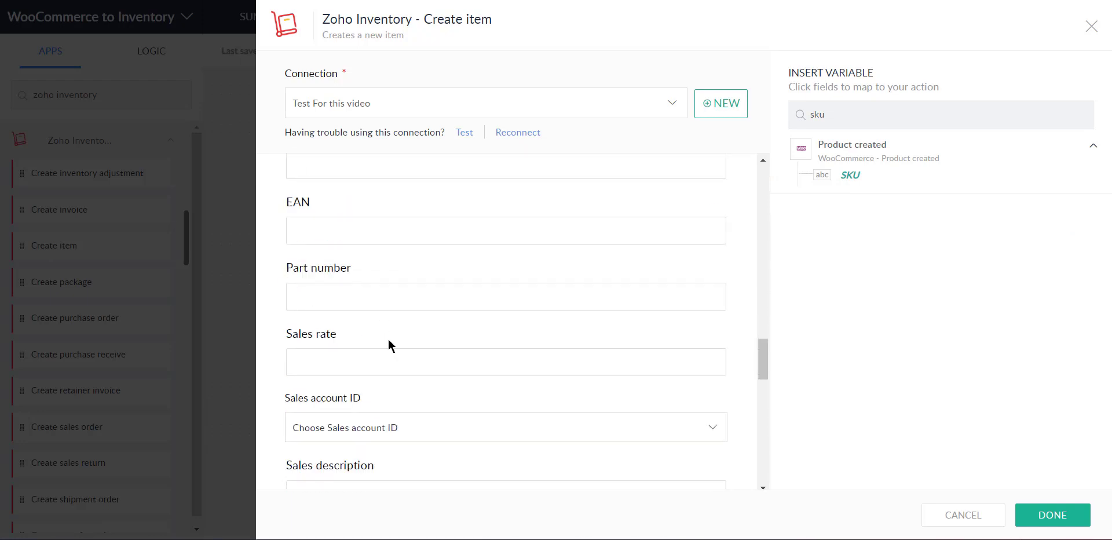
{"action": "left_click", "coordinate": [791, 119]}
{"action": "key", "text": "BackSpace"}
{"action": "key", "text": "BackSpace"}
{"action": "key", "text": "BackSpace"}
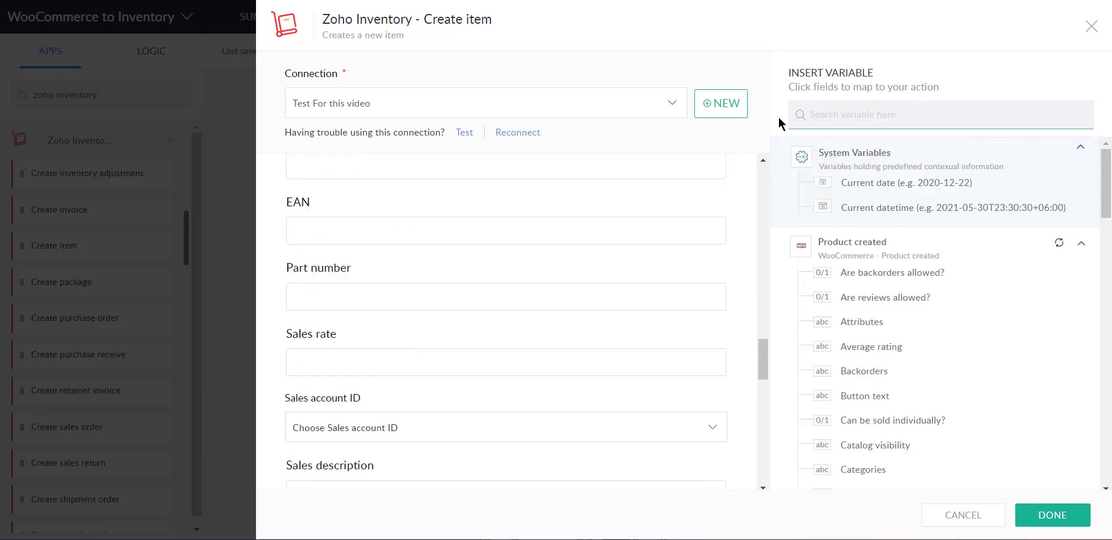
{"action": "type", "text": "price"}
{"action": "left_click", "coordinate": [336, 352]}
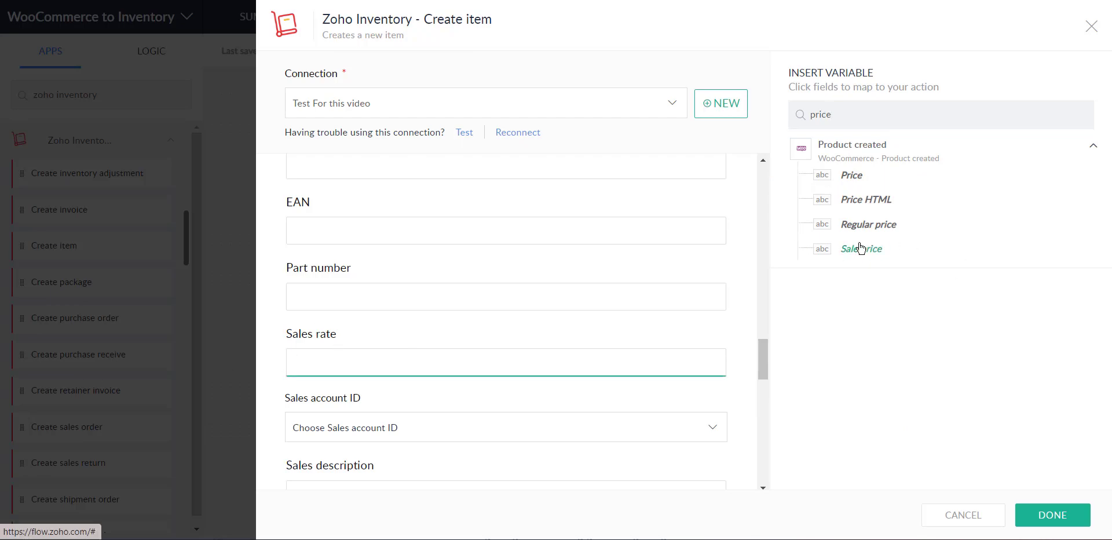
{"action": "left_click", "coordinate": [862, 249]}
Step: Save the Create item step, switch the flow ON, and check Test & Debug
{"action": "left_click", "coordinate": [1053, 515]}
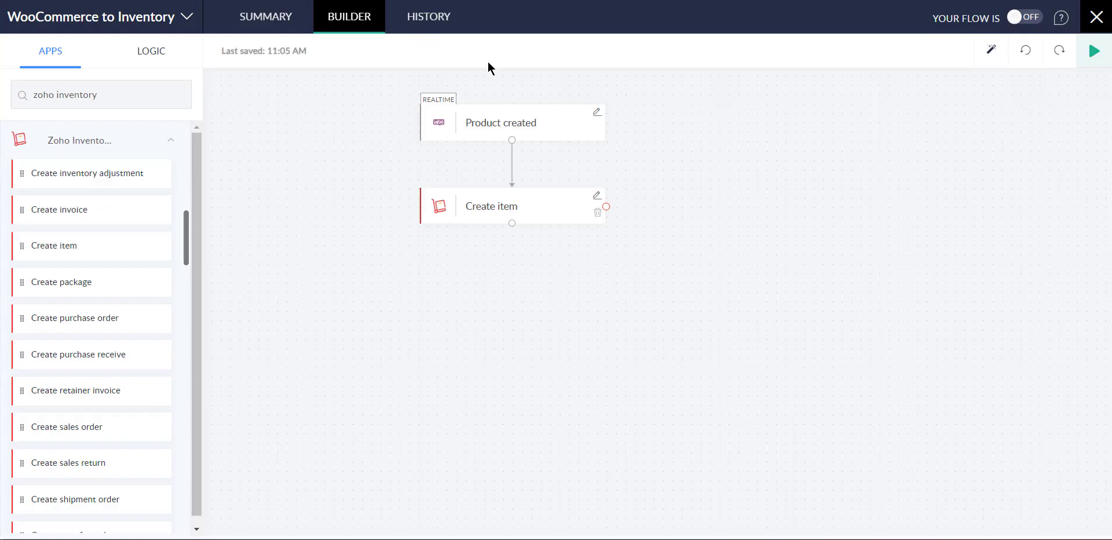
{"action": "left_click", "coordinate": [1018, 19]}
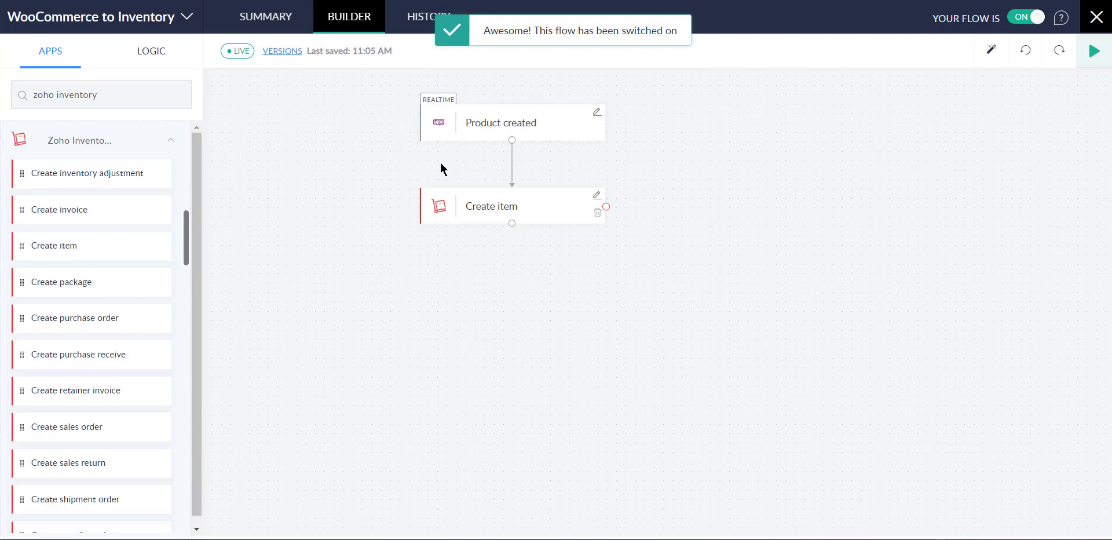
{"action": "left_click", "coordinate": [1094, 50]}
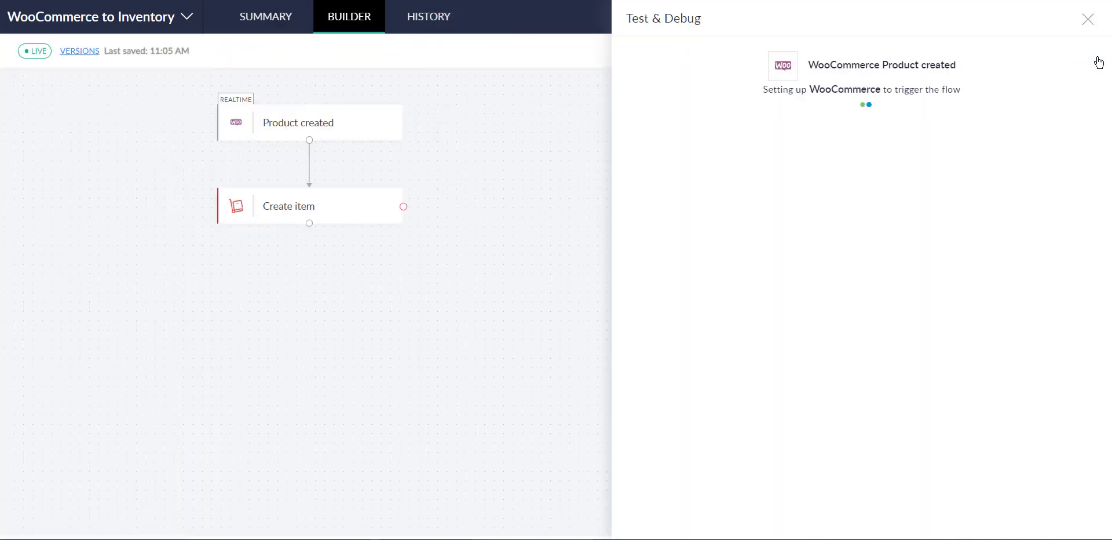
{"action": "left_click", "coordinate": [1088, 20]}
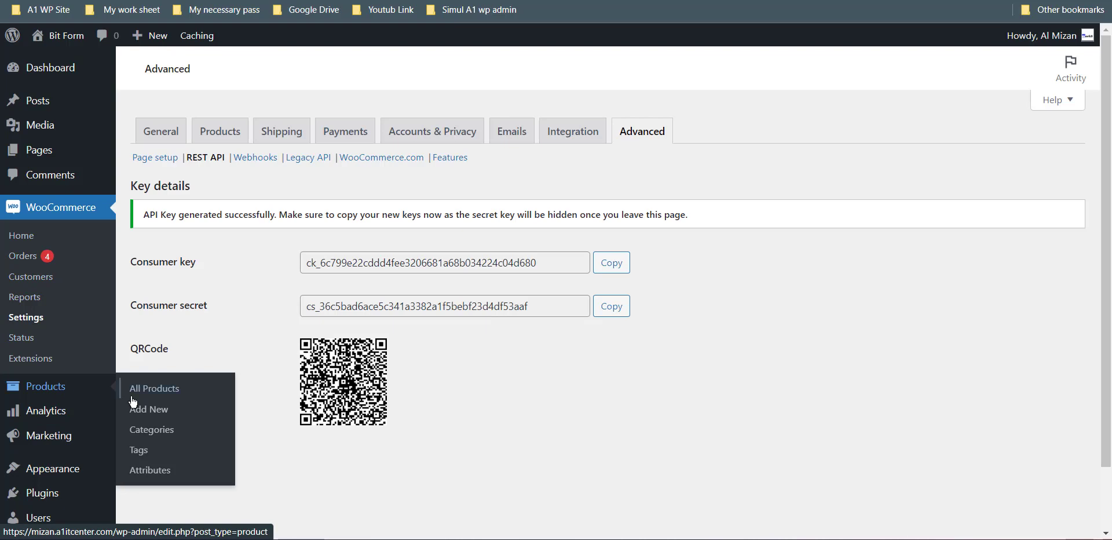
Step: Start a new WooCommerce product titled 'Test For this video'
{"action": "left_click", "coordinate": [146, 387]}
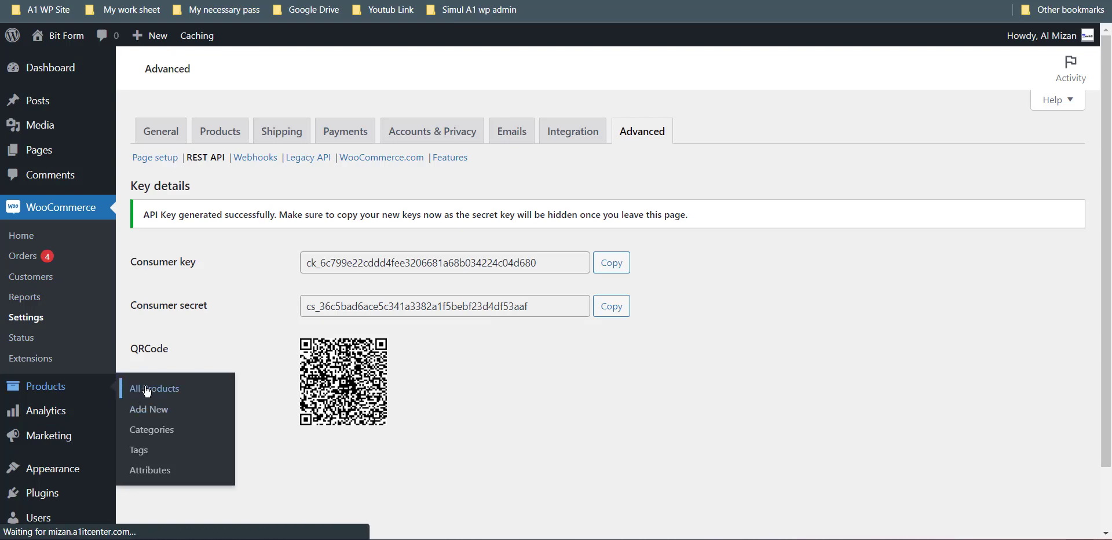
{"action": "left_click", "coordinate": [223, 113]}
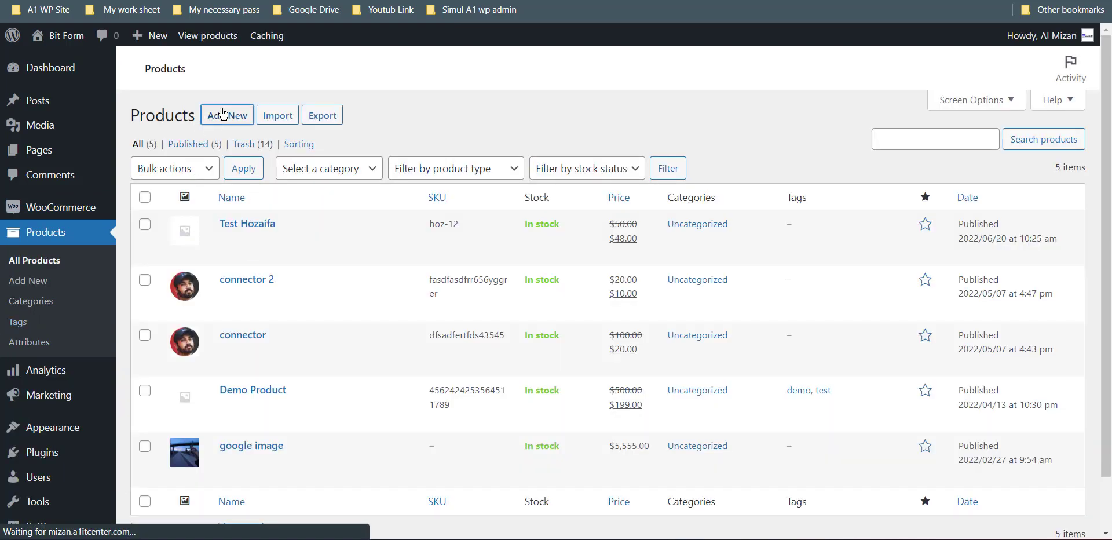
{"action": "type", "text": "Th"}
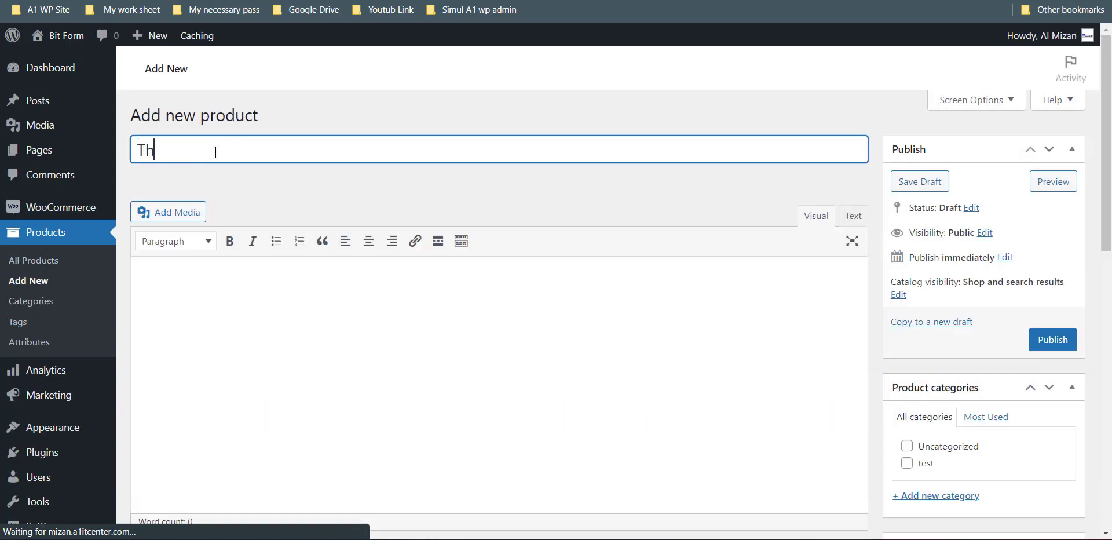
{"action": "type", "text": "est For this video"}
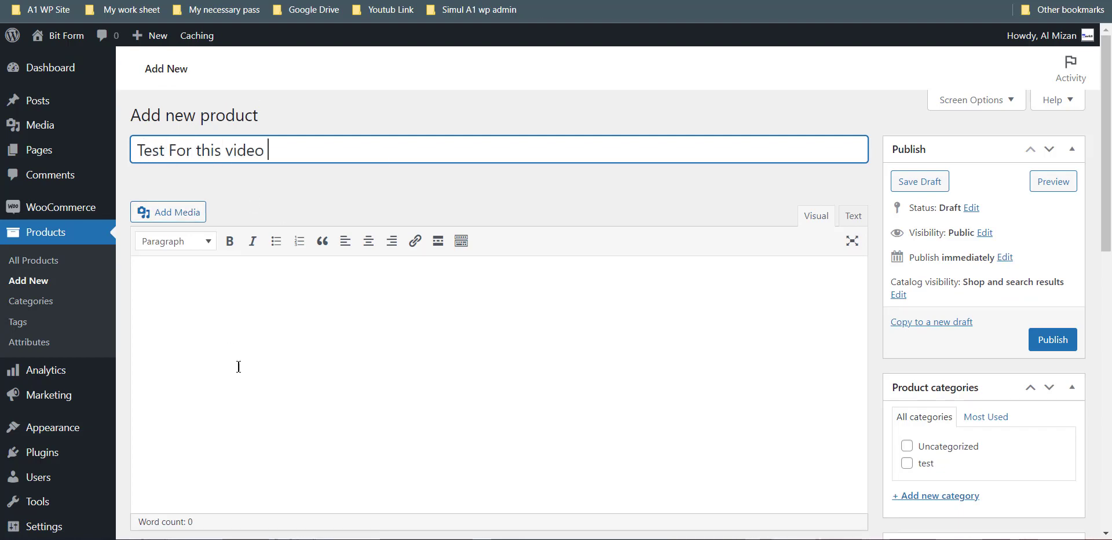
{"action": "left_click", "coordinate": [259, 347]}
Step: Set the product's regular price to 50 and sale price to 48
{"action": "scroll", "coordinate": [259, 347], "scroll_direction": "down", "scroll_amount": 4}
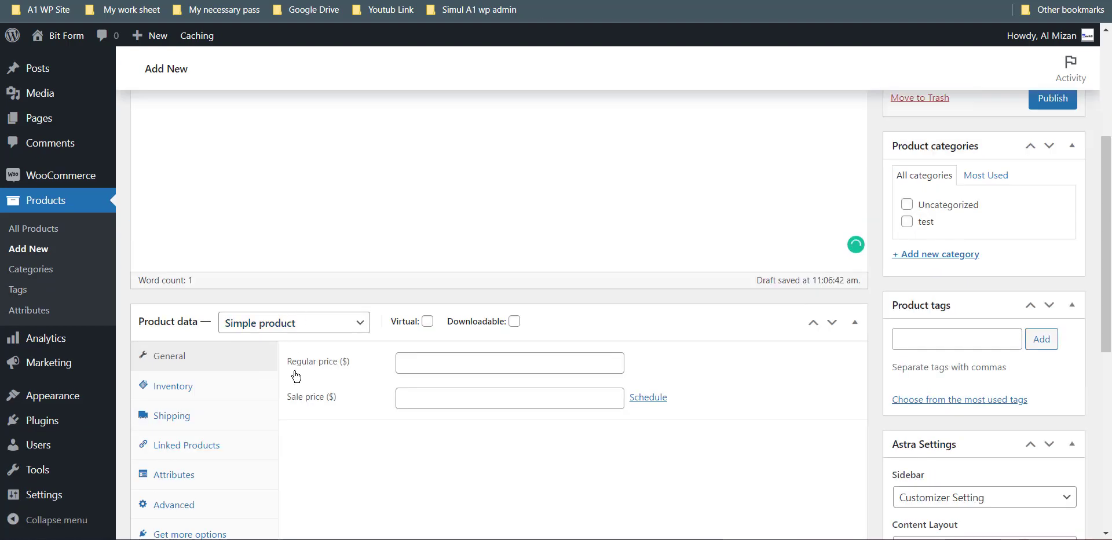
{"action": "left_click", "coordinate": [480, 366]}
{"action": "type", "text": "50"}
{"action": "key", "text": "Tab"}
{"action": "type", "text": "48"}
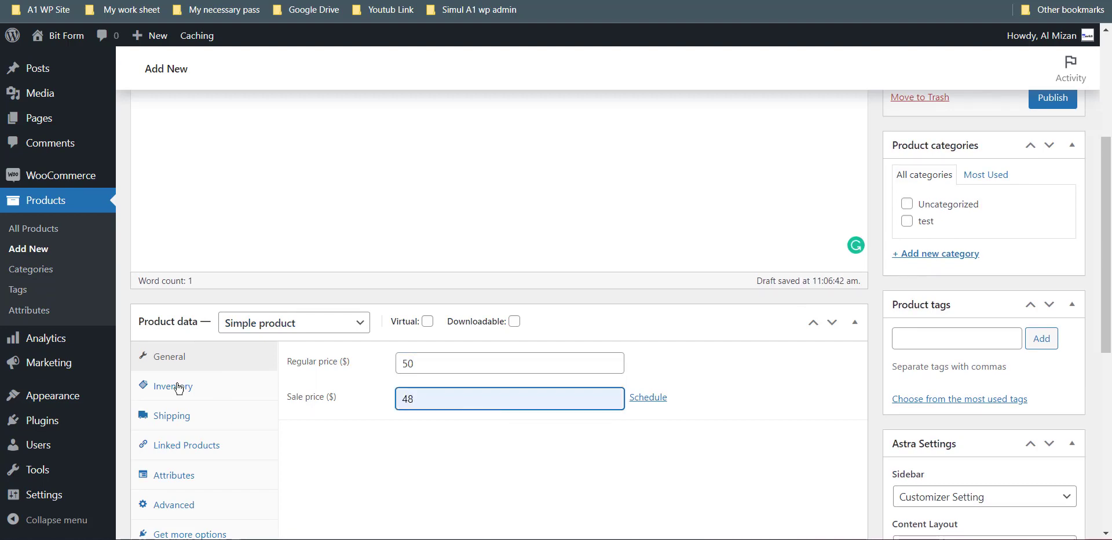
Step: Enter SKU hoz-12 in the product's inventory settings and publish the product
{"action": "left_click", "coordinate": [178, 388]}
{"action": "left_click", "coordinate": [510, 362]}
{"action": "type", "text": "hoz-12"}
{"action": "key", "text": "Tab"}
{"action": "key", "text": "Tab"}
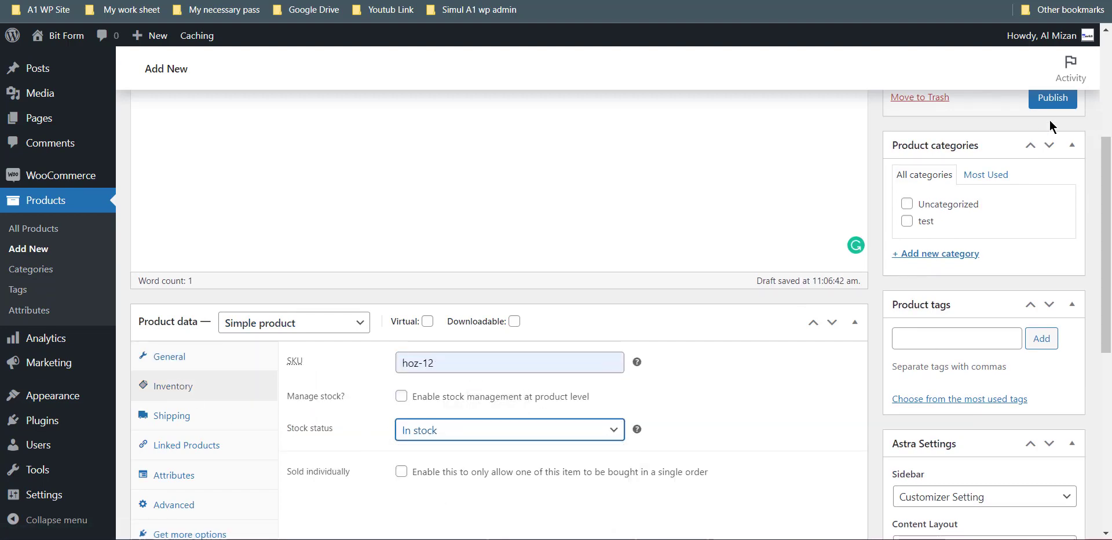
{"action": "scroll", "coordinate": [1052, 126], "scroll_direction": "up", "scroll_amount": 4}
{"action": "left_click", "coordinate": [1057, 341]}
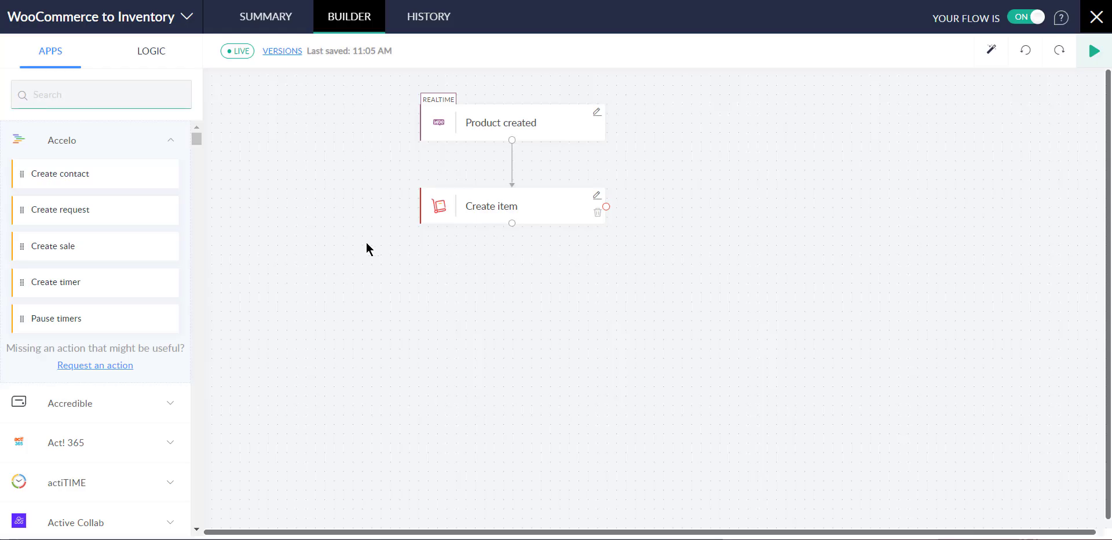
Step: Confirm the completed run in flow History, the new Zoho Inventory item, and the published product's details
{"action": "left_click", "coordinate": [428, 16]}
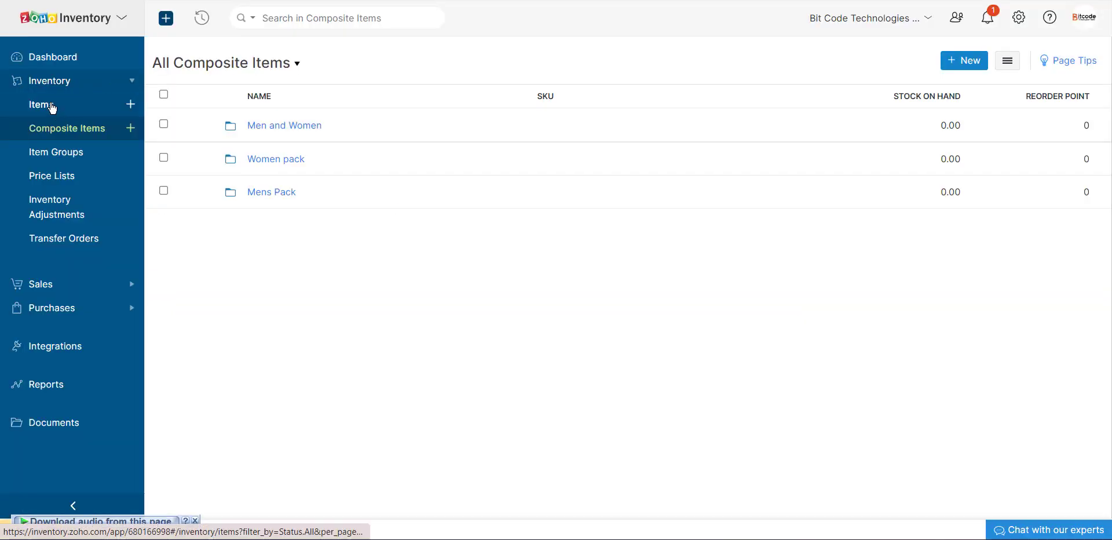
{"action": "left_click", "coordinate": [46, 105]}
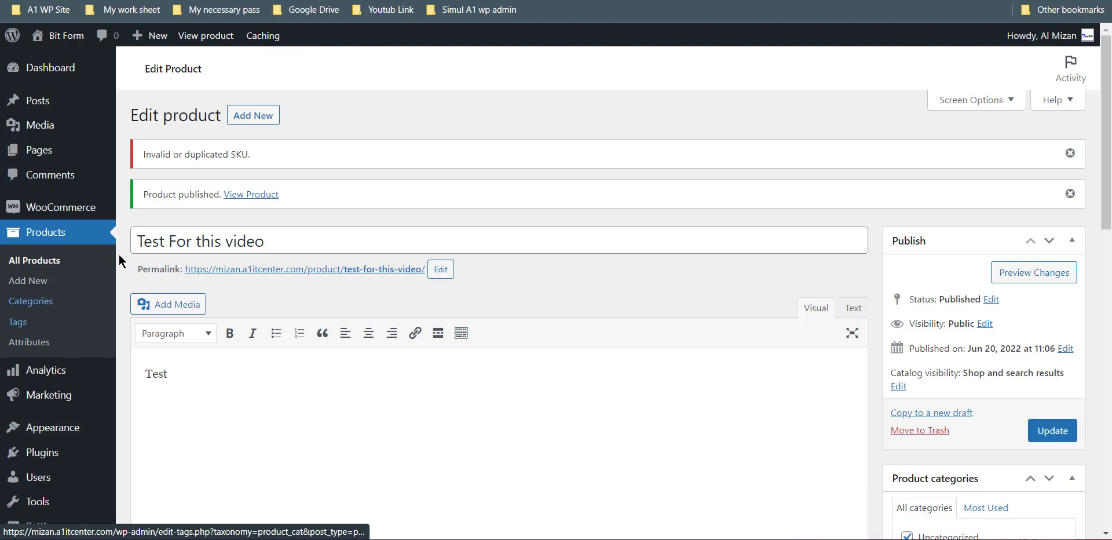
{"action": "left_click", "coordinate": [34, 260]}
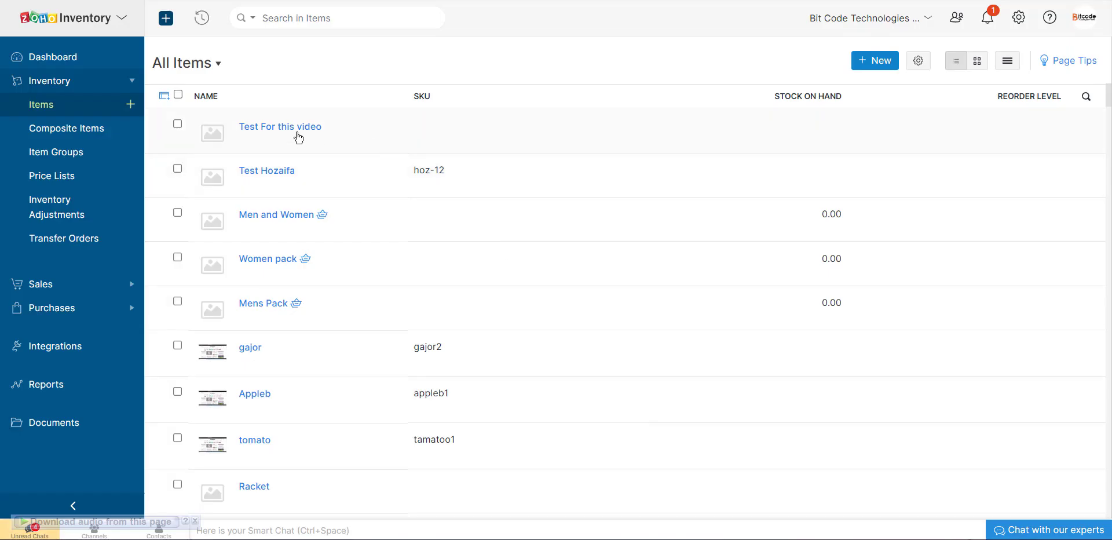
{"action": "left_click", "coordinate": [298, 138]}
{"action": "scroll", "coordinate": [554, 253], "scroll_direction": "down", "scroll_amount": 3}
{"action": "scroll", "coordinate": [638, 378], "scroll_direction": "down", "scroll_amount": 1}
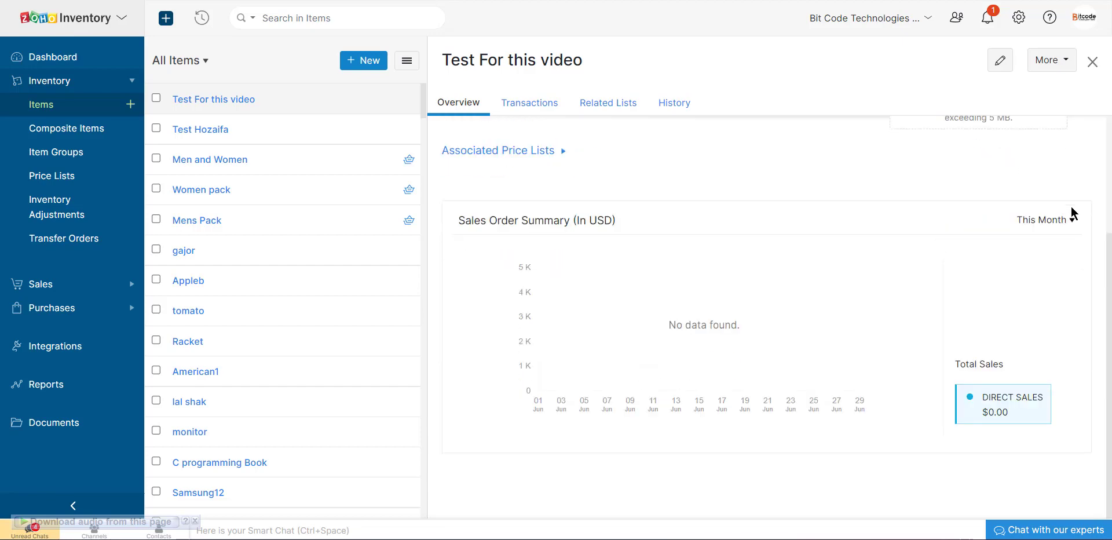